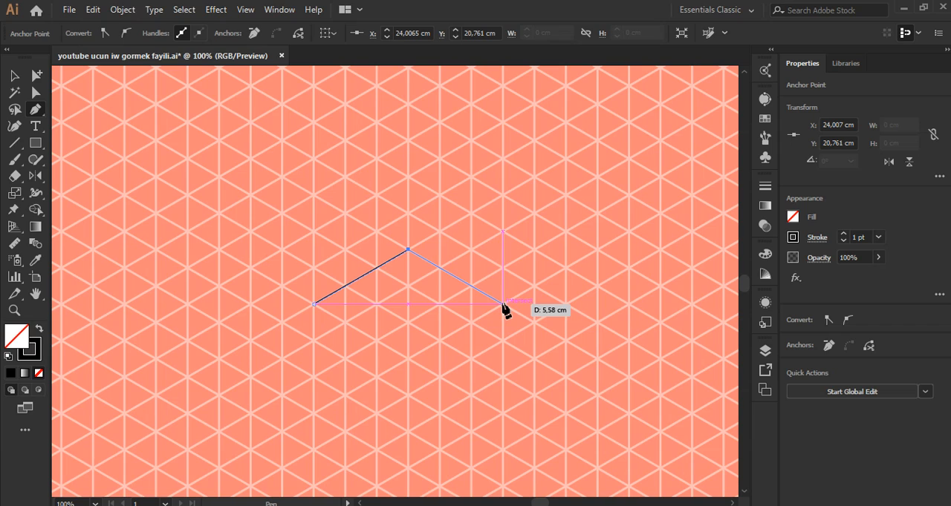
# Step: Finish the closed Pen outline of the isometric digit 2, three grid units wide and five long with one-unit-thick strokes
pyautogui.click(440, 341)
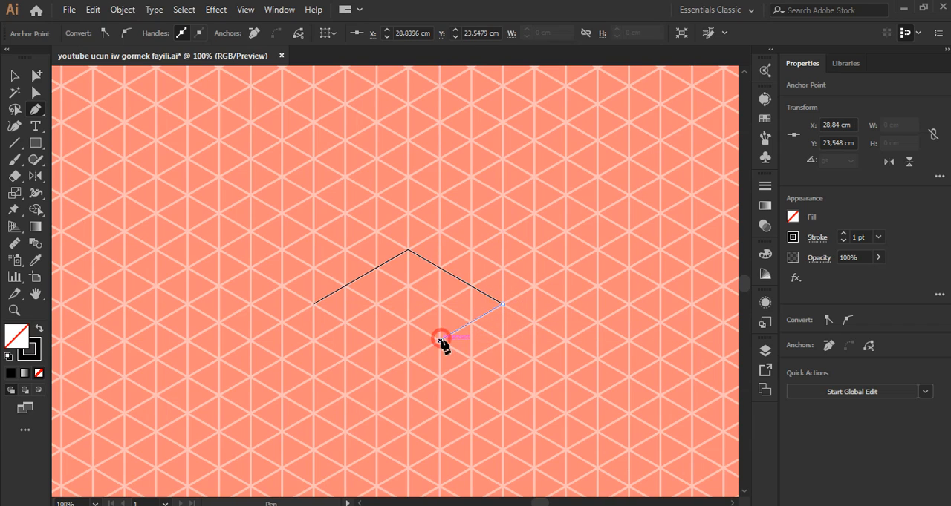
pyautogui.click(470, 359)
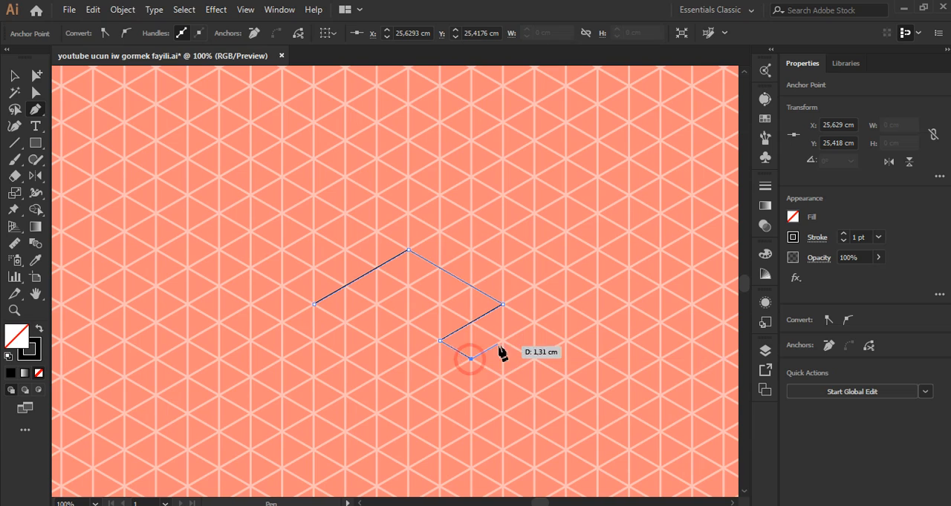
pyautogui.click(534, 323)
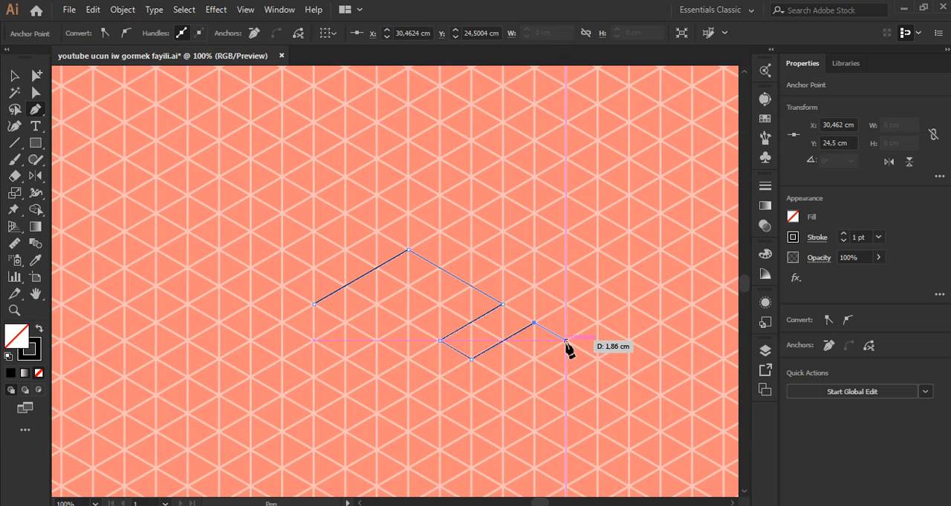
pyautogui.click(566, 341)
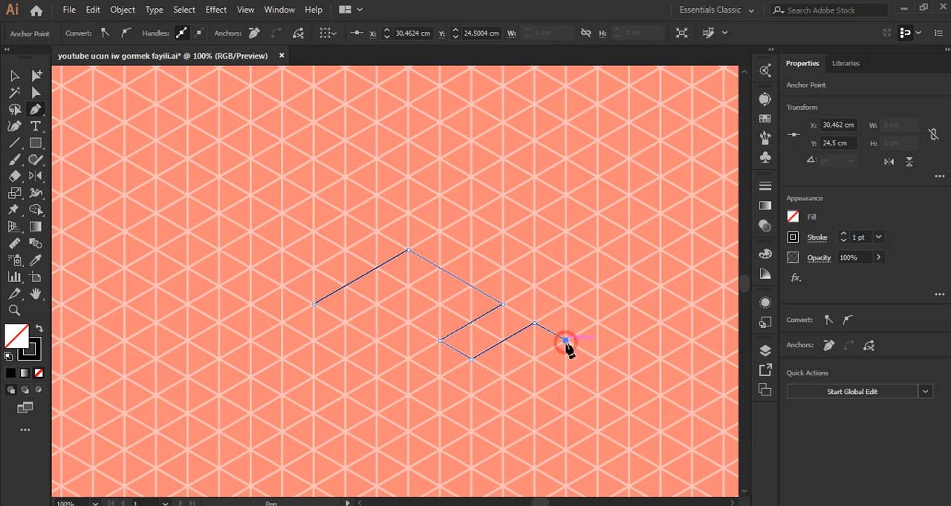
pyautogui.click(471, 395)
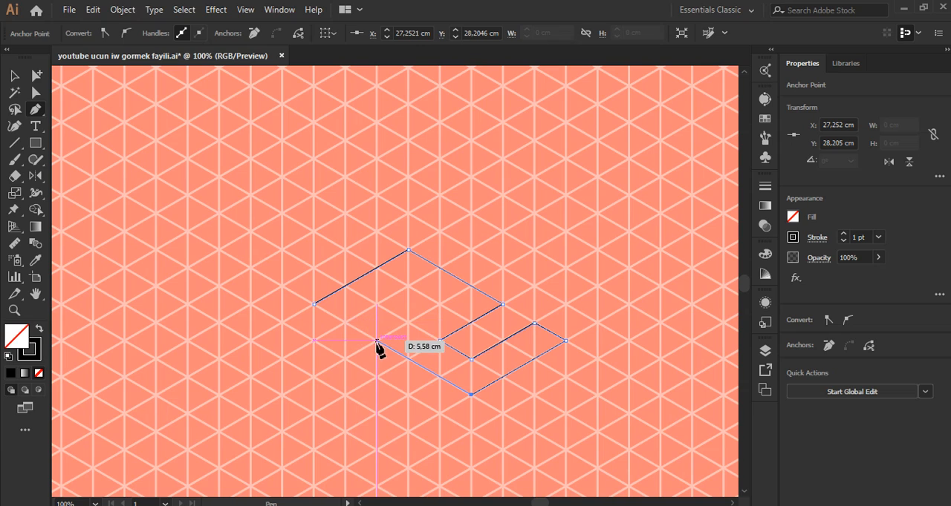
pyautogui.click(378, 341)
pyautogui.click(439, 305)
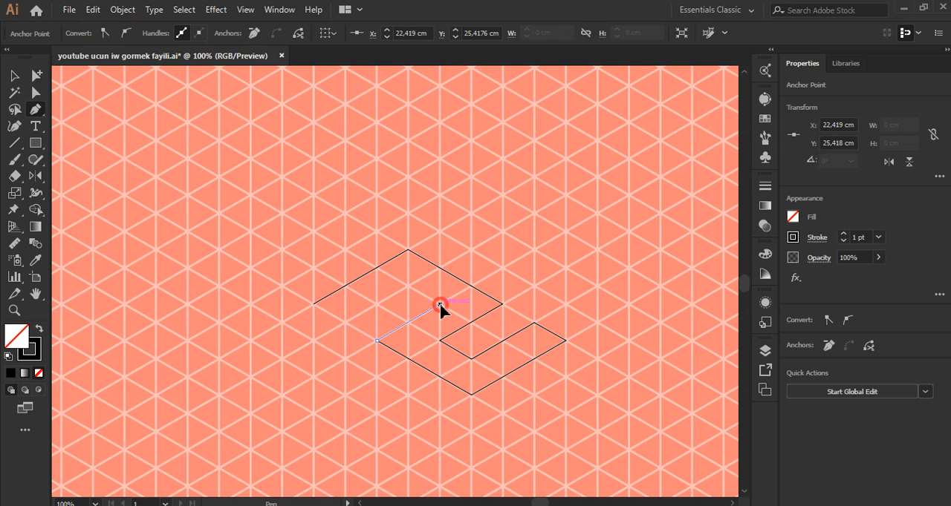
pyautogui.click(407, 287)
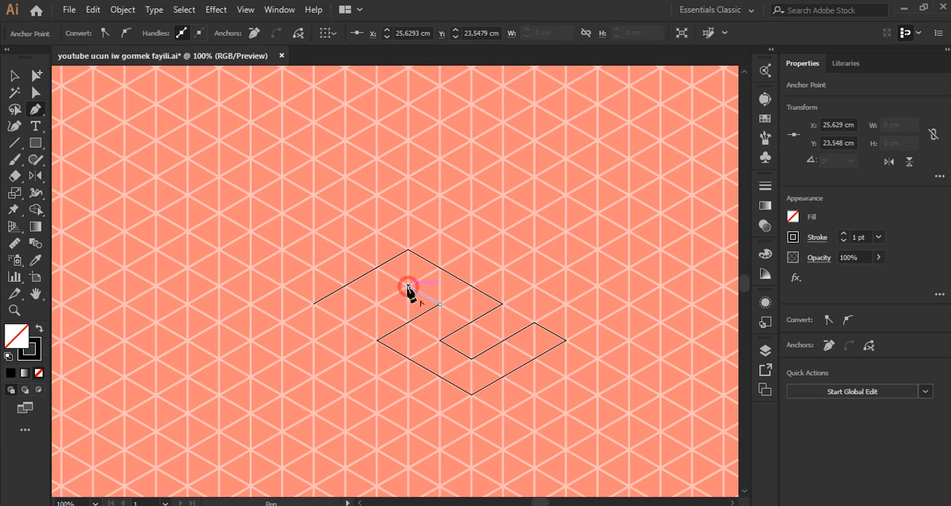
pyautogui.click(345, 321)
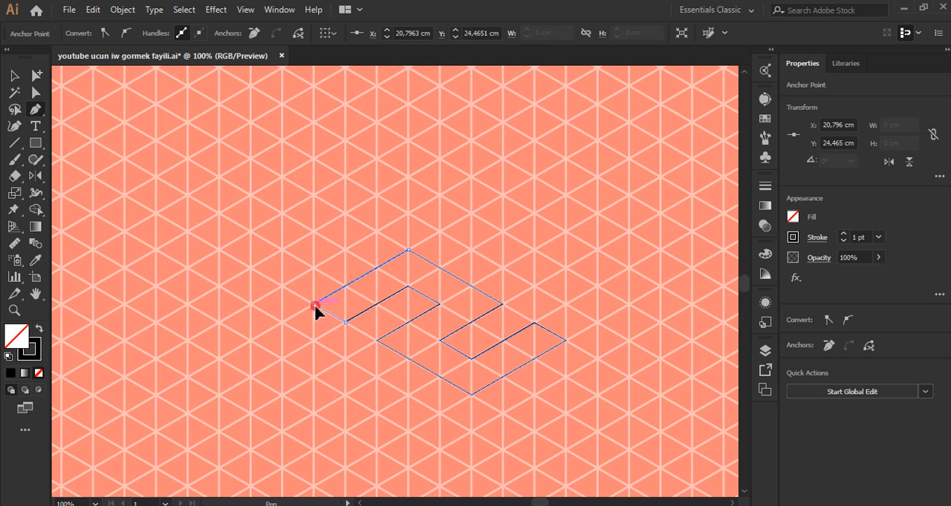
pyautogui.scroll(-1, 352, 288)
pyautogui.scroll(1, 501, 268)
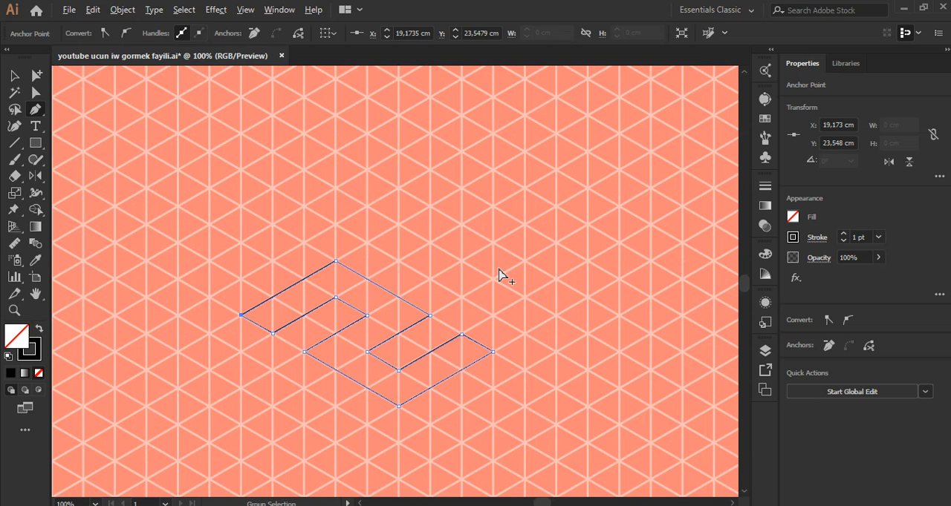
pyautogui.click(367, 243)
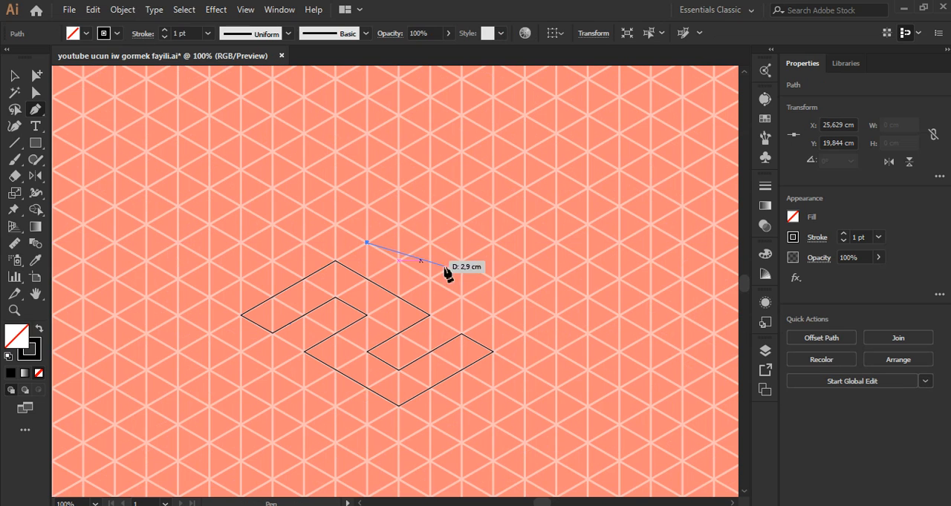
pyautogui.scroll(2, 535, 304)
pyautogui.hotkey('ctrl', 'z')
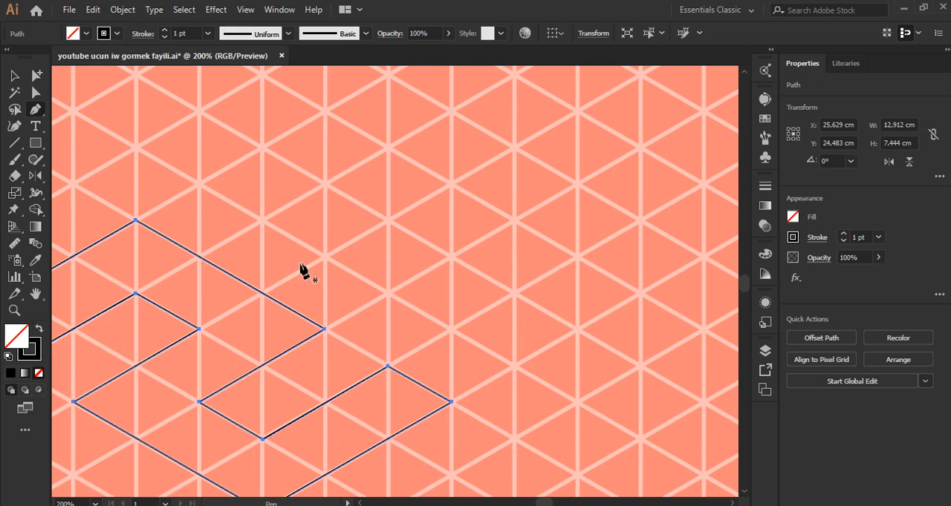
# Step: Draw the digit 0's closed outer outline beside the 2 with the Pen tool, five by three grid units along the isometric grid
pyautogui.click(199, 185)
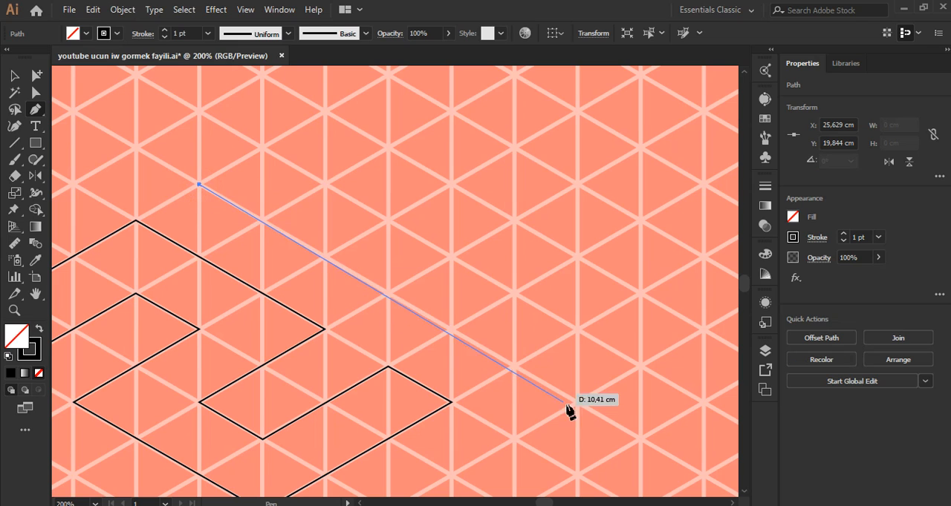
pyautogui.click(514, 364)
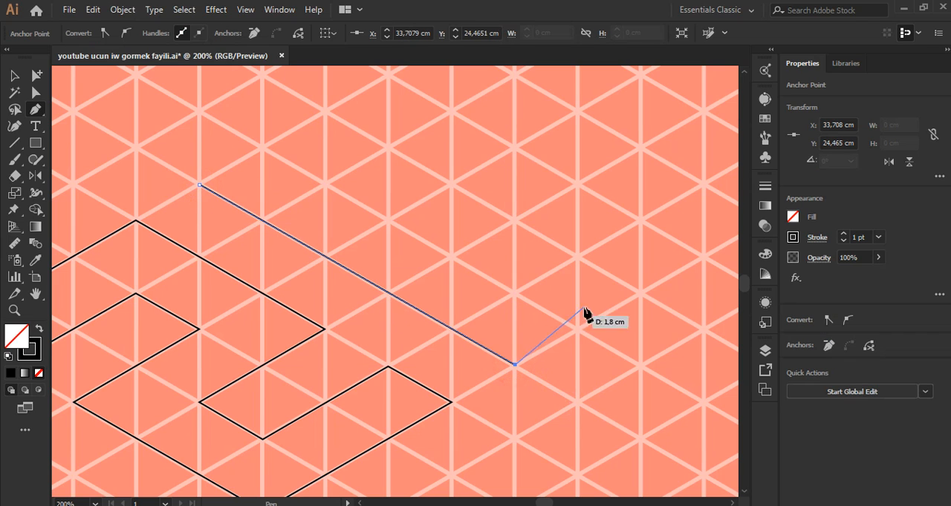
pyautogui.click(703, 257)
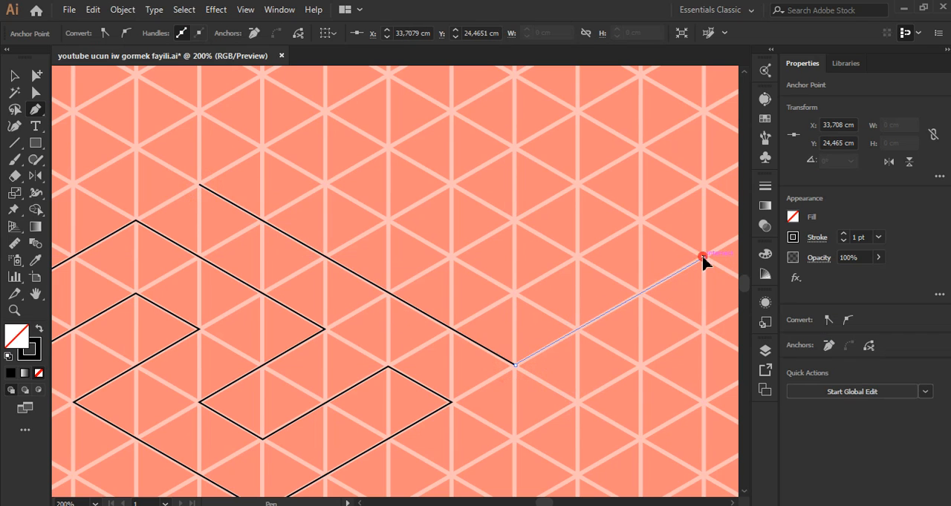
pyautogui.click(387, 75)
pyautogui.scroll(1, 383, 88)
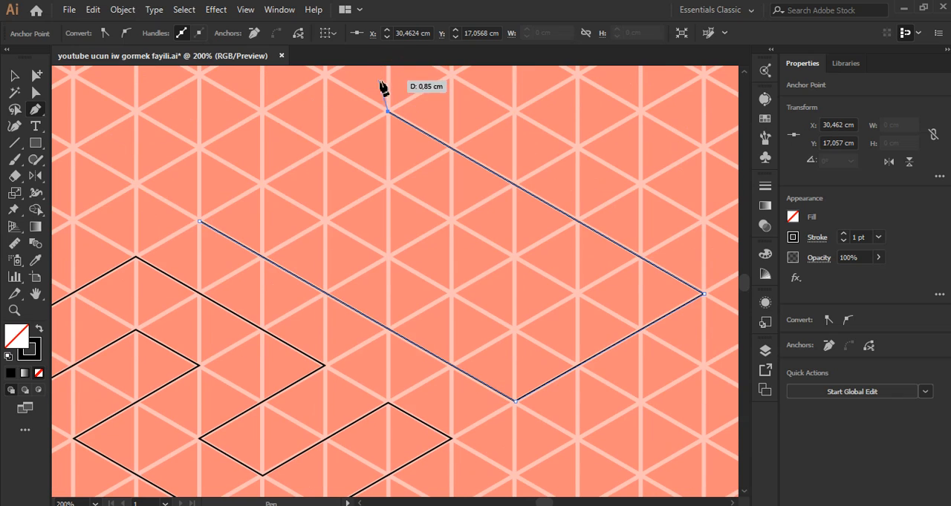
pyautogui.click(199, 221)
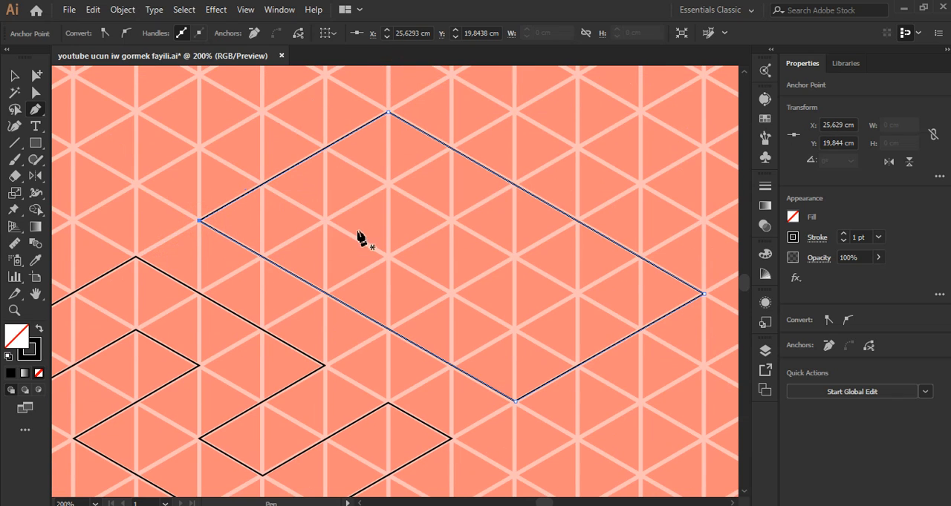
# Step: Draw the inner opening of the 0 as a closed three-by-one-unit parallelogram, one grid unit inside its outer outline
pyautogui.click(324, 222)
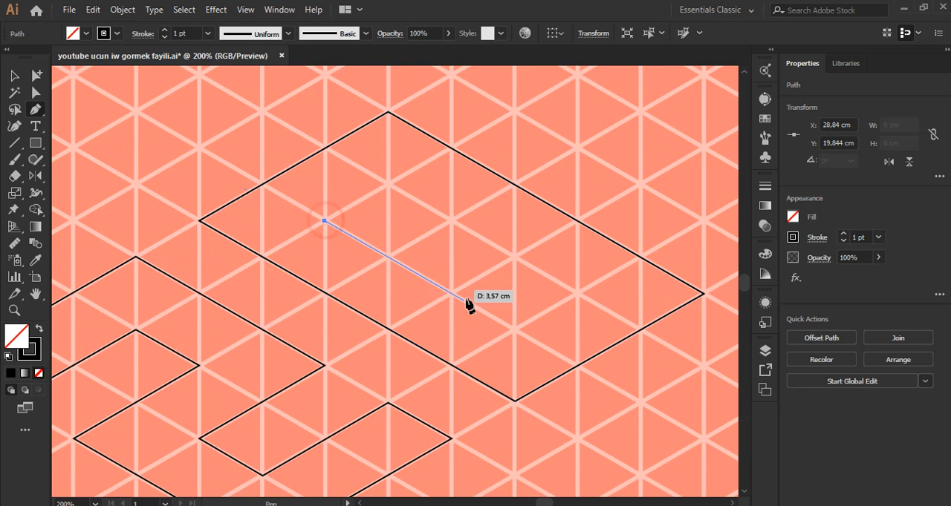
pyautogui.click(514, 329)
pyautogui.click(578, 293)
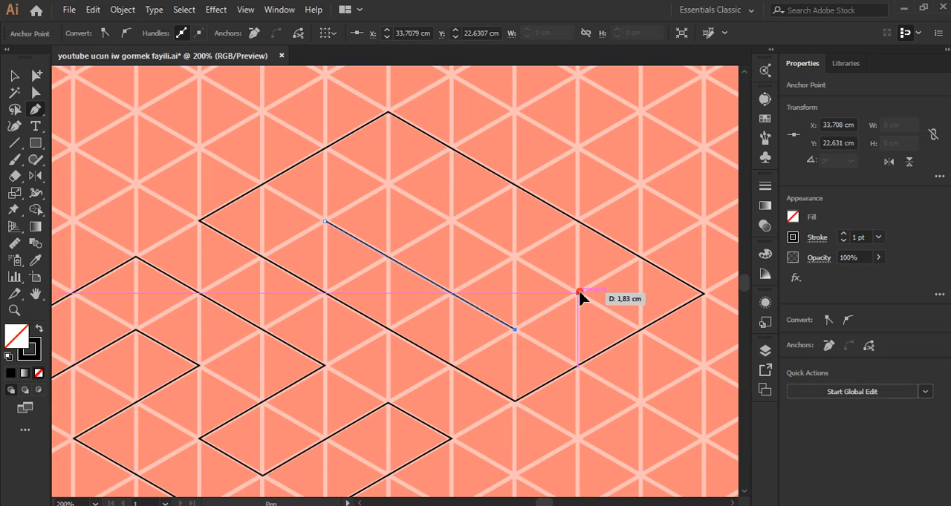
pyautogui.click(578, 293)
pyautogui.click(388, 184)
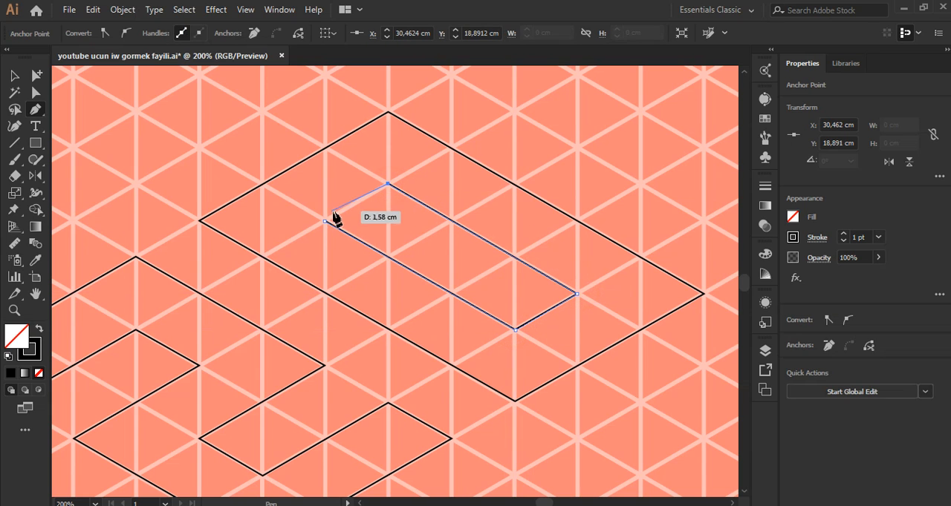
pyautogui.click(324, 222)
# Step: Draw the digit 1 beside the 0 as a closed parallelogram five grid units long and one unit wide
pyautogui.scroll(-3, 320, 226)
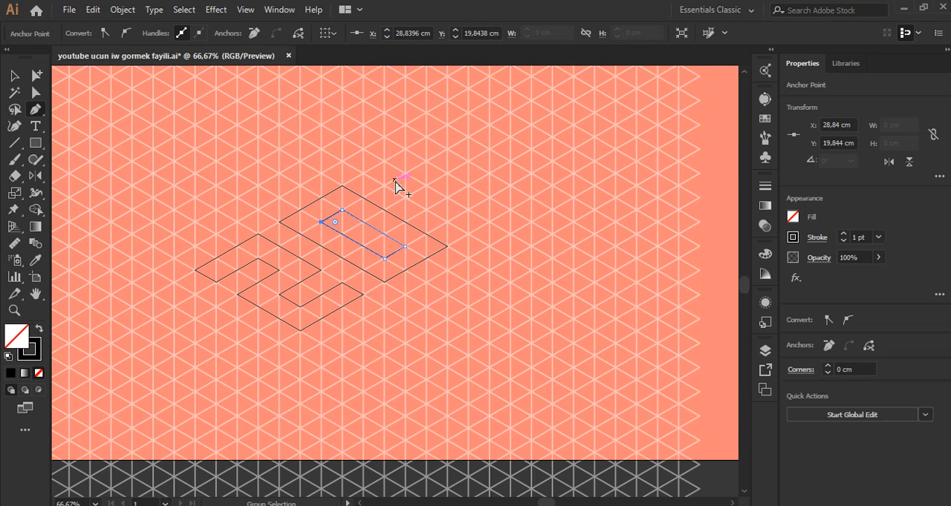
pyautogui.scroll(2, 396, 186)
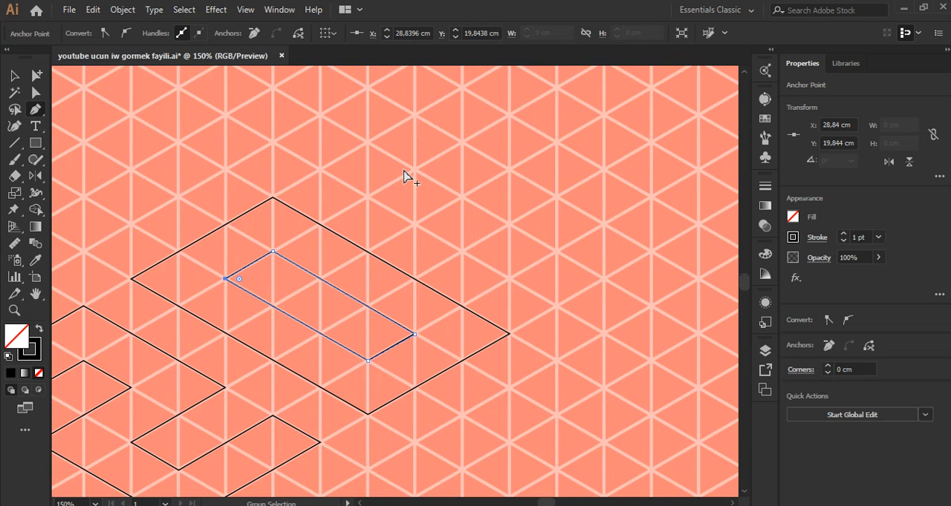
pyautogui.click(319, 170)
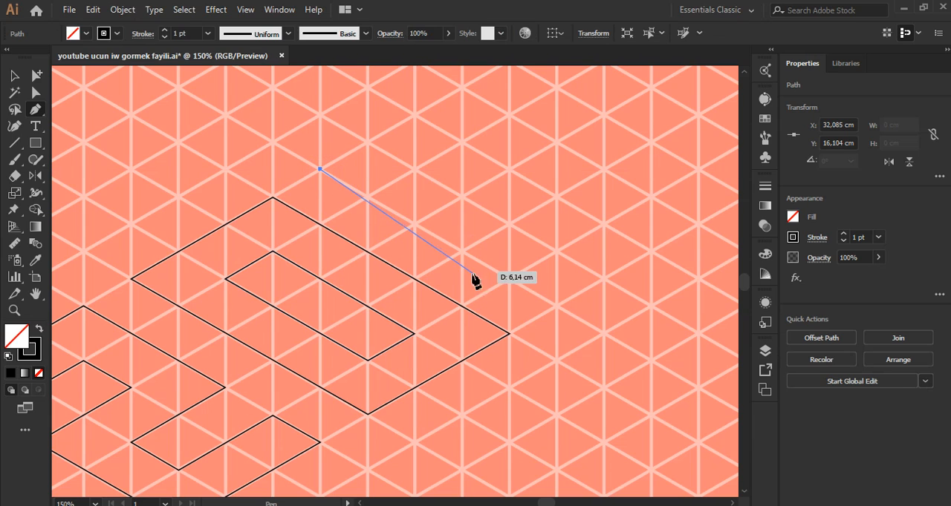
pyautogui.click(557, 305)
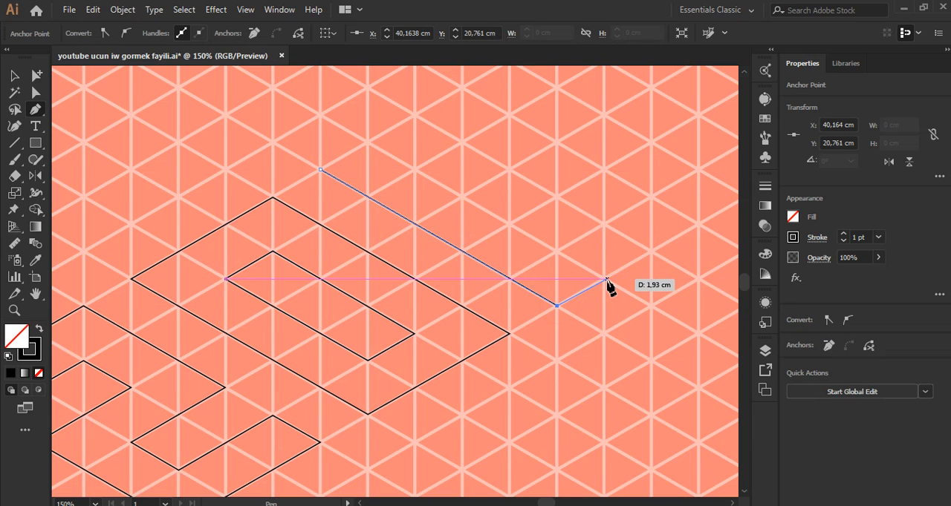
pyautogui.click(603, 279)
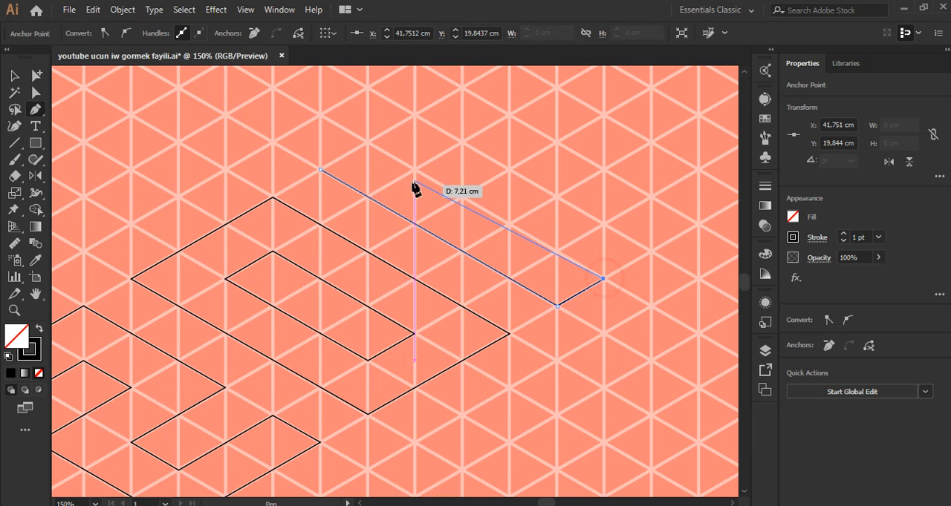
pyautogui.click(367, 143)
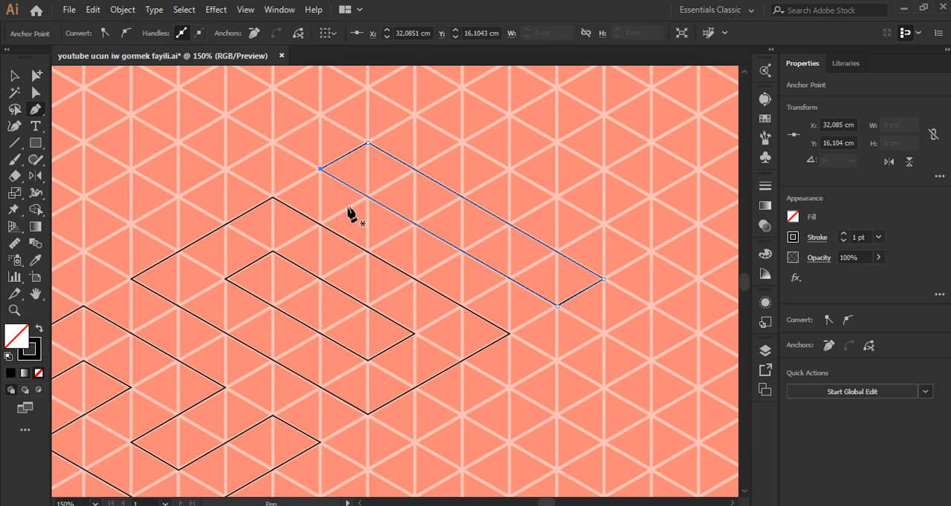
# Step: Draw the closed outer outline of the digit 9 beside the 1, three grid units wide and five long with one-unit-thick strokes
pyautogui.keyDown('alt'); pyautogui.scroll(-2, 352, 215); pyautogui.keyUp('alt')
pyautogui.keyDown('alt'); pyautogui.scroll(2, 419, 156); pyautogui.keyUp('alt')
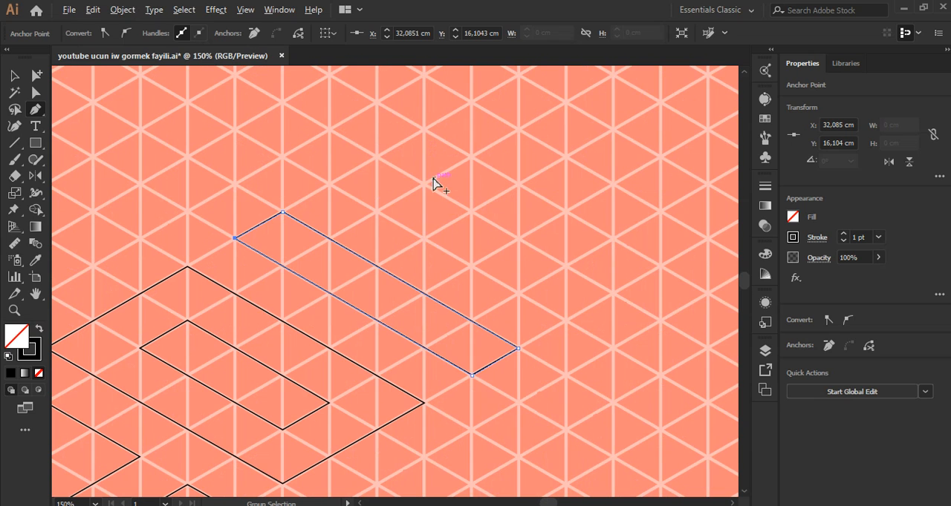
pyautogui.click(329, 183)
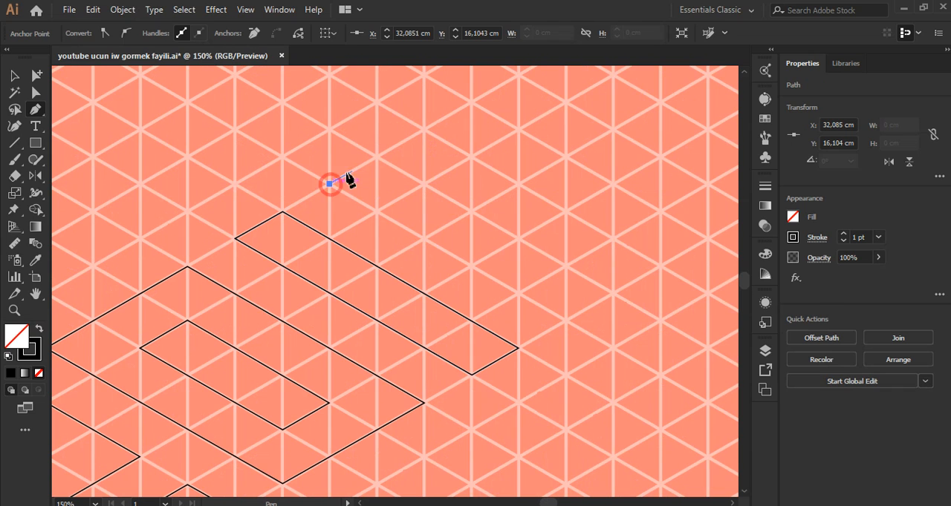
pyautogui.click(470, 103)
pyautogui.click(470, 104)
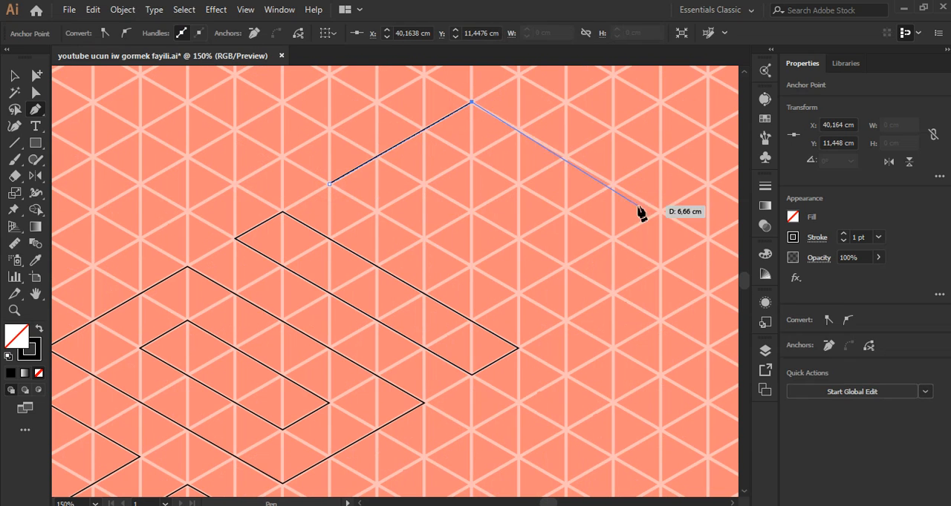
pyautogui.click(707, 239)
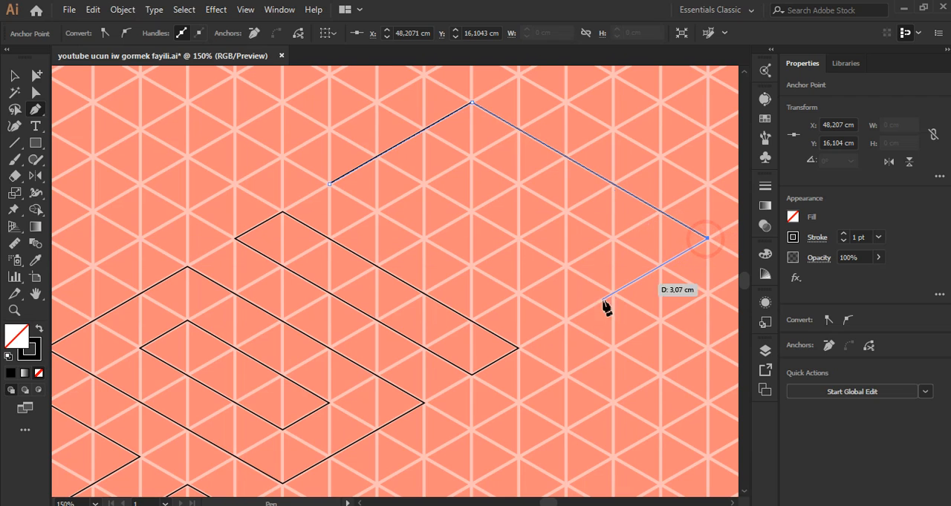
pyautogui.click(566, 320)
pyautogui.click(518, 295)
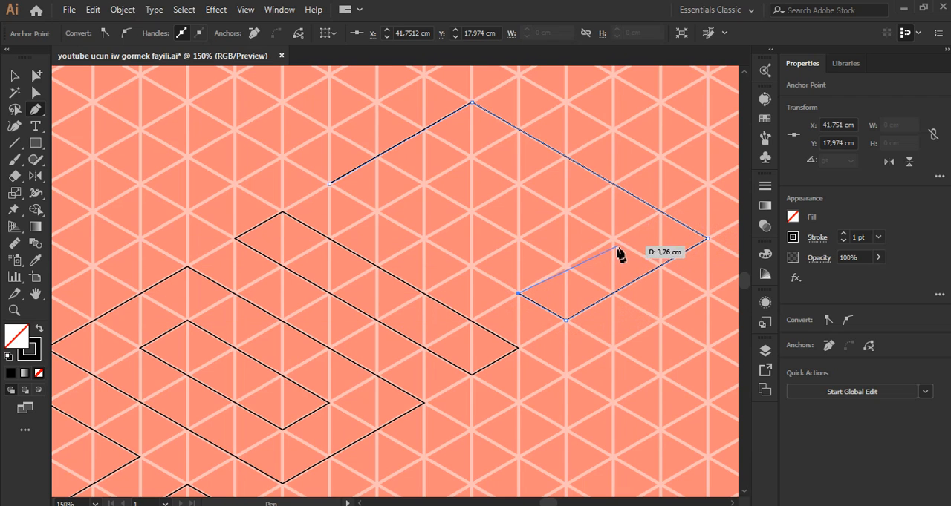
pyautogui.click(612, 239)
pyautogui.click(565, 213)
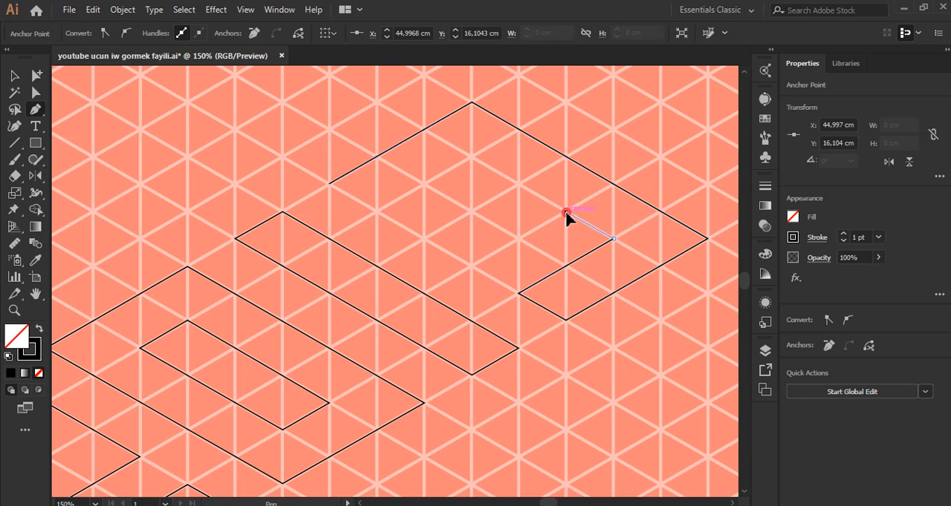
pyautogui.click(472, 266)
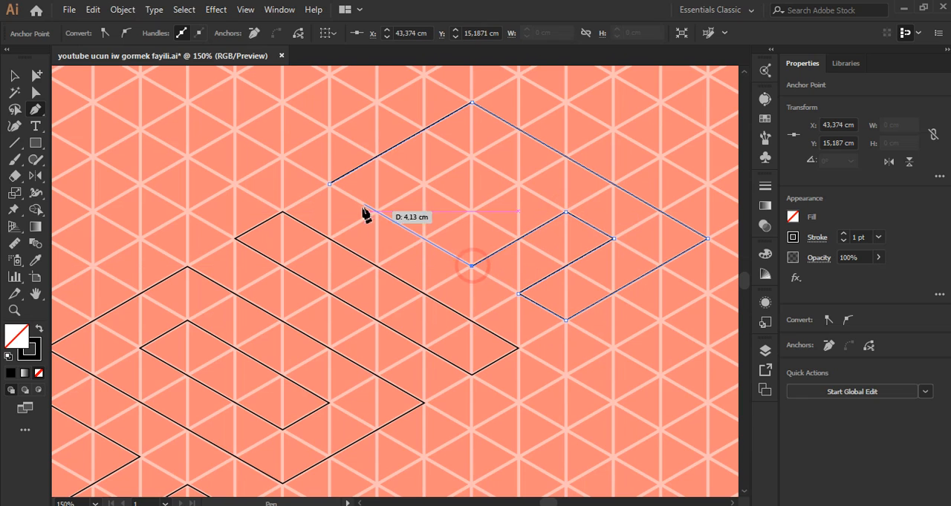
pyautogui.click(329, 183)
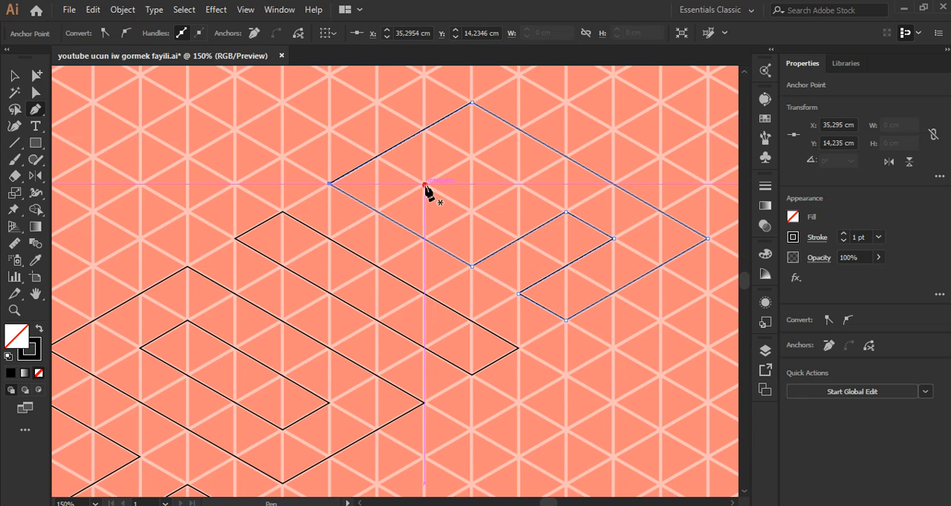
# Step: Draw the inner opening of the 9 as a closed one-by-one-unit rhombus, one grid unit inside its outer outline
pyautogui.click(423, 183)
pyautogui.click(471, 211)
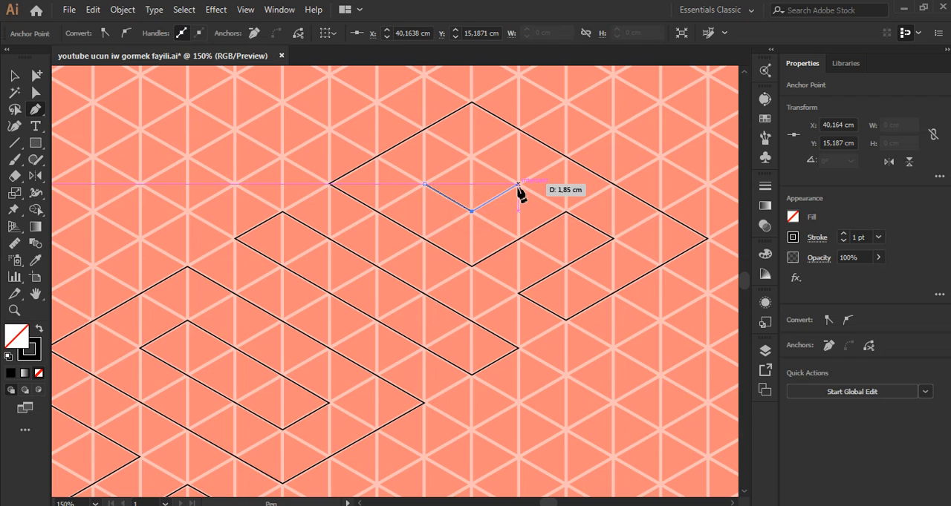
pyautogui.click(517, 184)
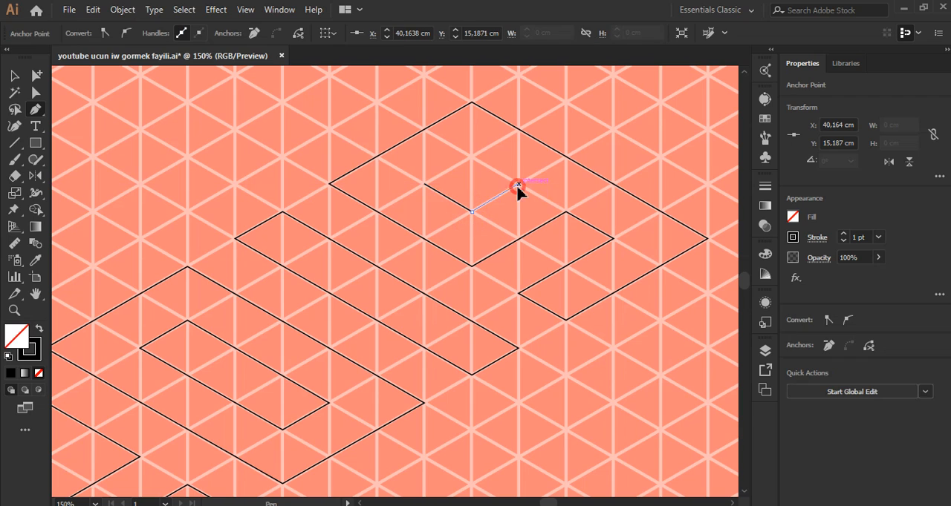
pyautogui.click(471, 157)
pyautogui.click(423, 184)
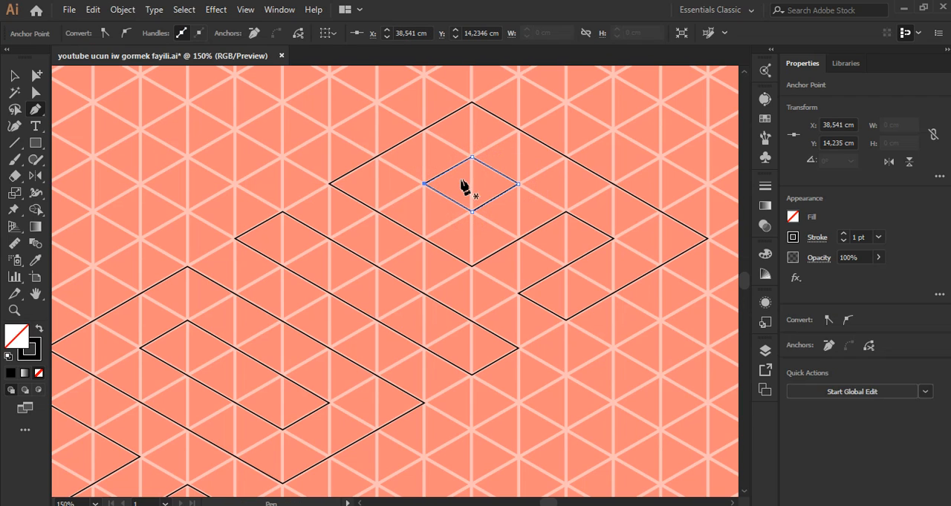
# Step: Select all the 2019 outlines and swap their fill and stroke, giving them a black fill and no stroke
pyautogui.scroll(-3, 471, 197)
pyautogui.scroll(1, 456, 175)
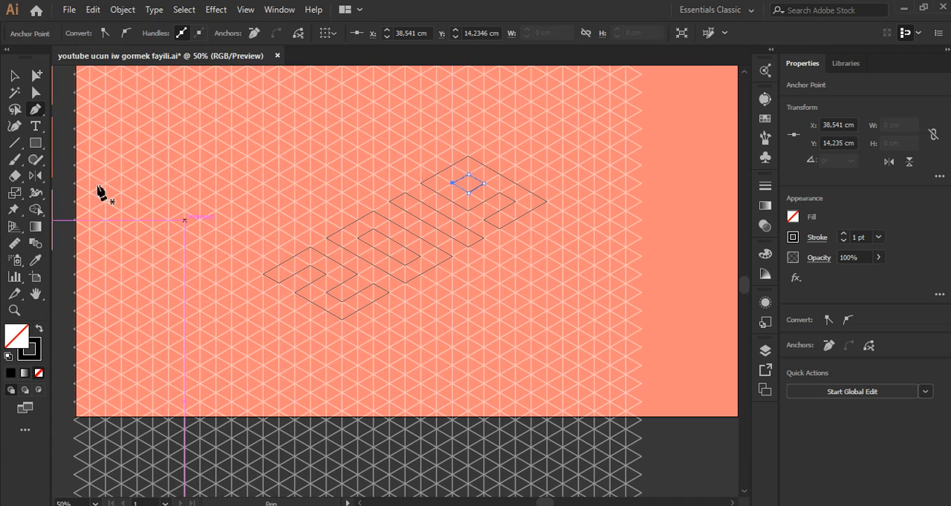
pyautogui.moveTo(160, 143); pyautogui.dragTo(597, 388)
pyautogui.click(38, 332)
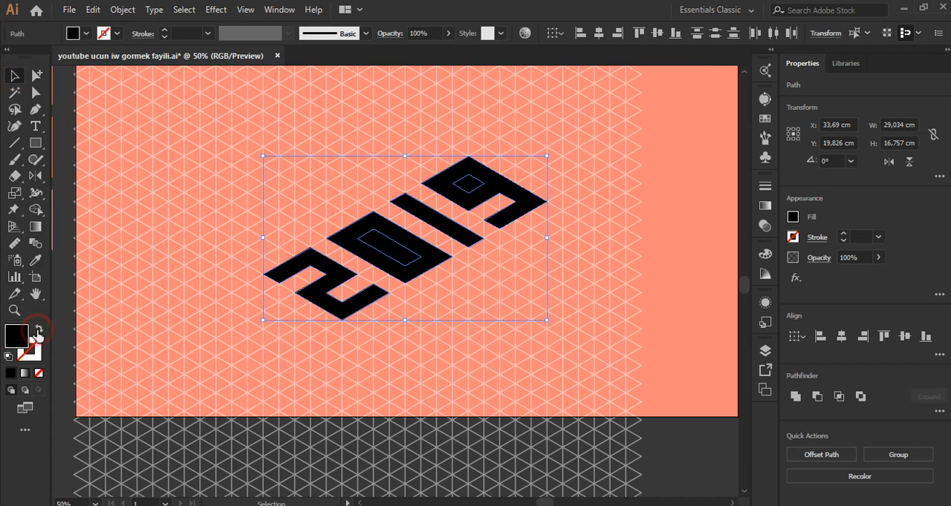
# Step: Cut the inner openings out of the 0 and the 9 with the Shape Builder tool
pyautogui.click(35, 210)
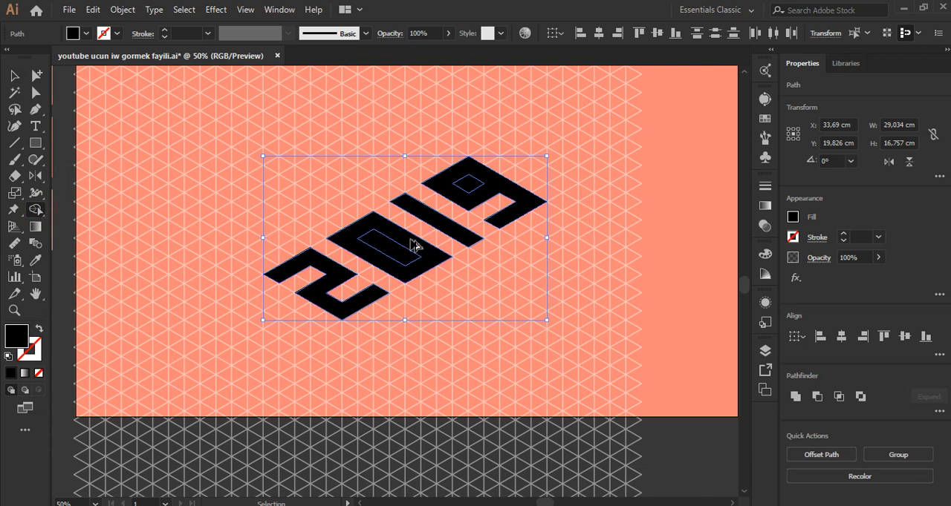
pyautogui.scroll(2, 409, 248)
pyautogui.keyDown('alt'); pyautogui.click(387, 268); pyautogui.keyUp('alt')
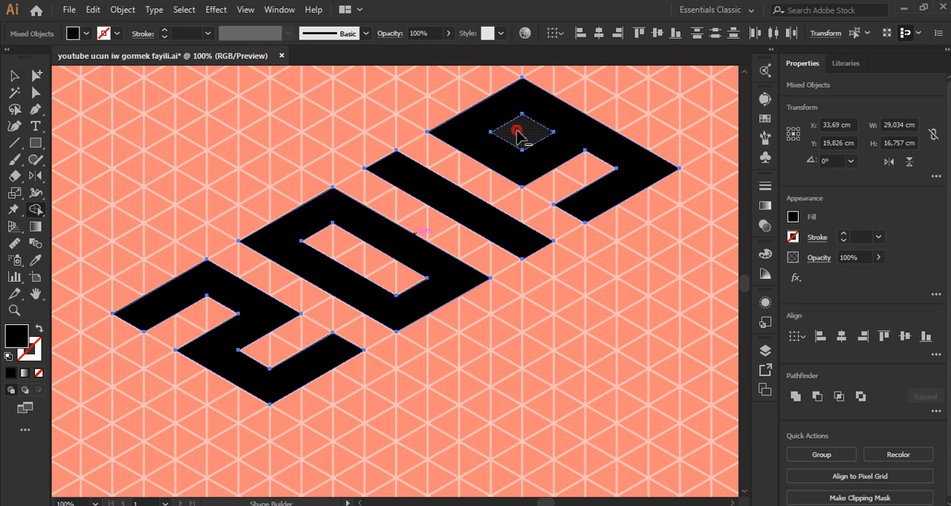
pyautogui.keyDown('alt'); pyautogui.click(518, 134); pyautogui.keyUp('alt')
# Step: Recolor all the digits with the light pink of the lowest color swatch beside the artboard, and deselect them
pyautogui.scroll(-1, 340, 255)
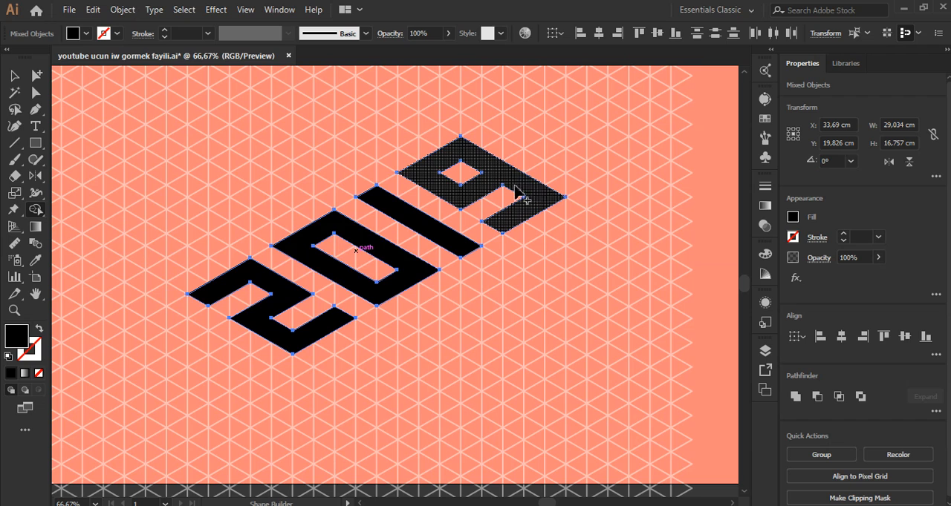
pyautogui.scroll(-2, 419, 282)
pyautogui.scroll(1, 446, 289)
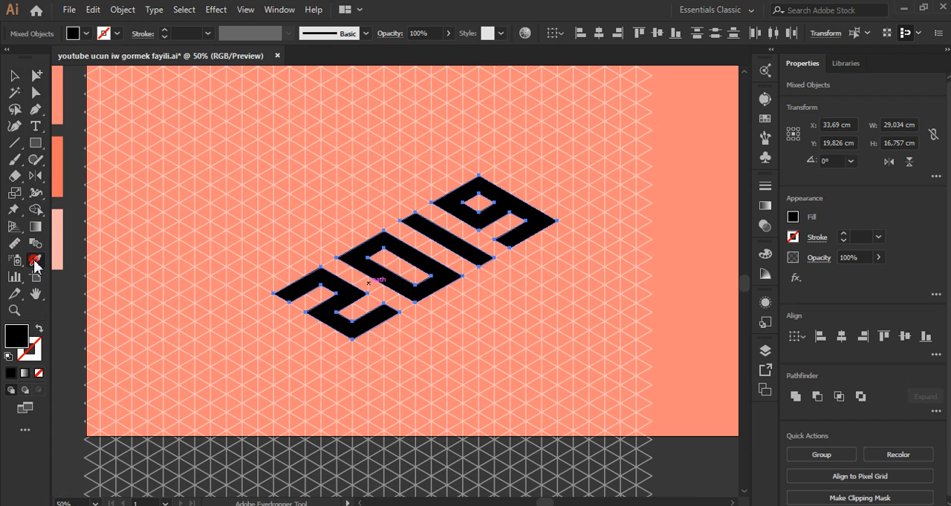
pyautogui.scroll(-2, 510, 240)
pyautogui.click(274, 238)
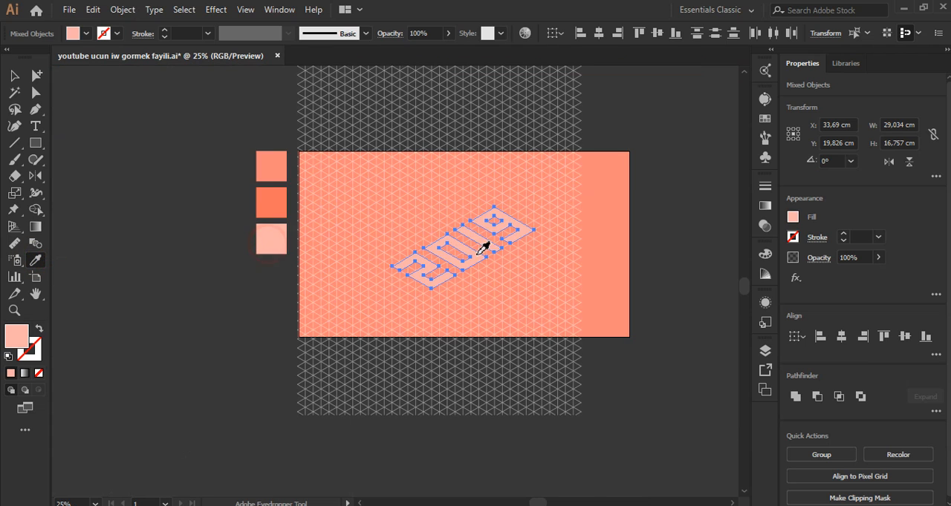
pyautogui.scroll(2, 478, 250)
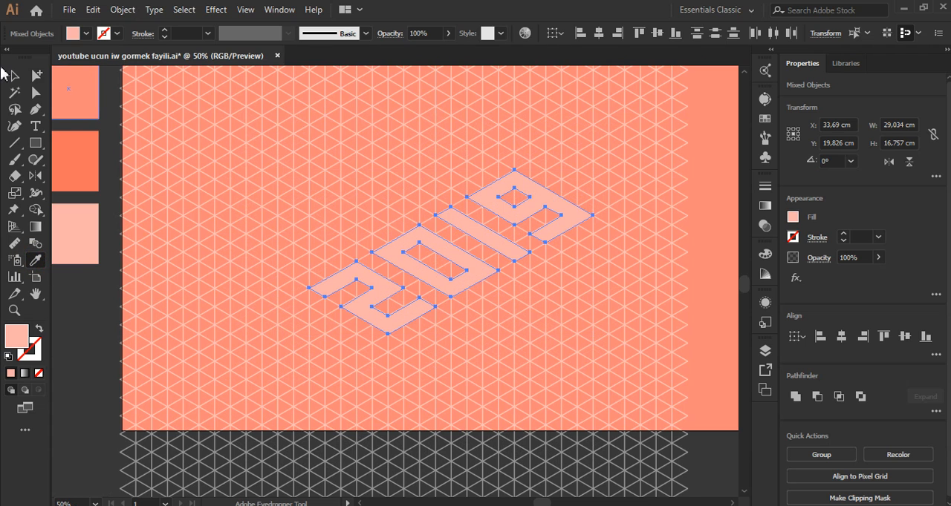
pyautogui.click(11, 76)
pyautogui.click(270, 152)
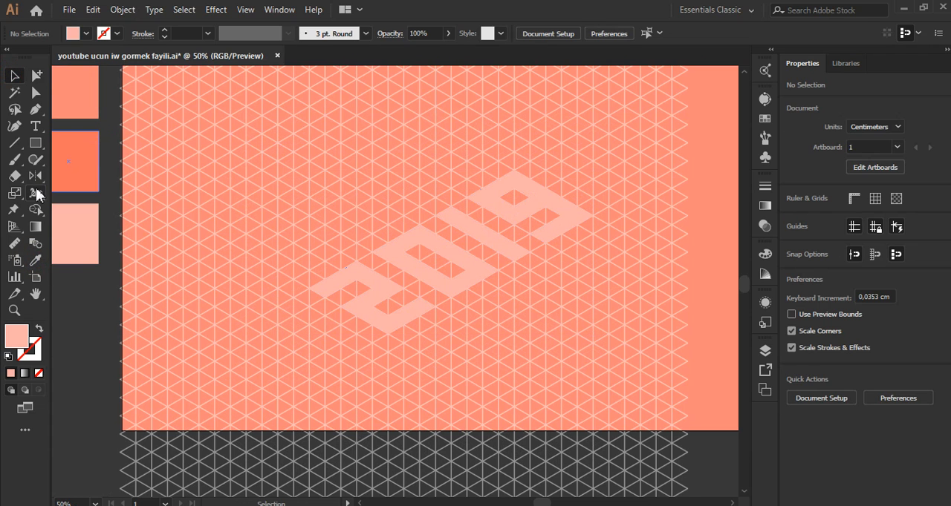
# Step: Sample the dark orange middle swatch beside the artboard as the fill for new shapes, with nothing selected
pyautogui.click(35, 109)
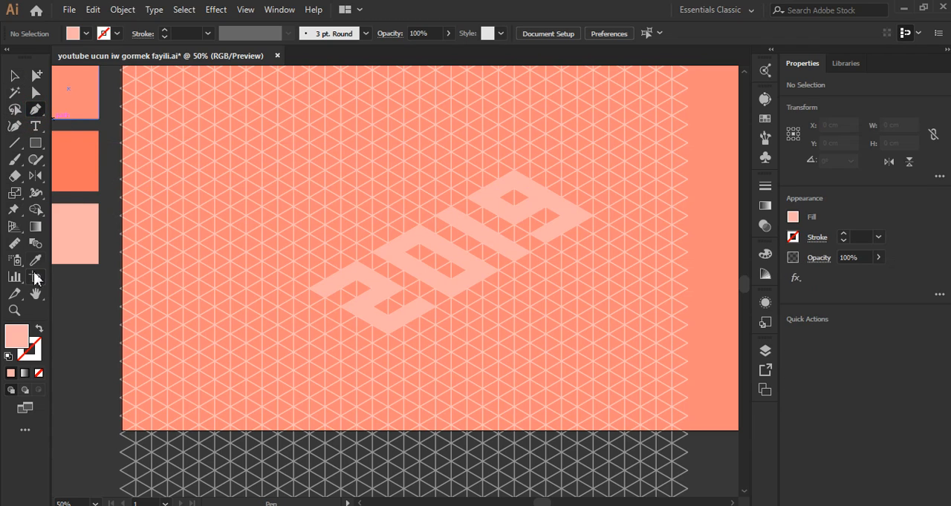
pyautogui.click(63, 173)
pyautogui.click(12, 75)
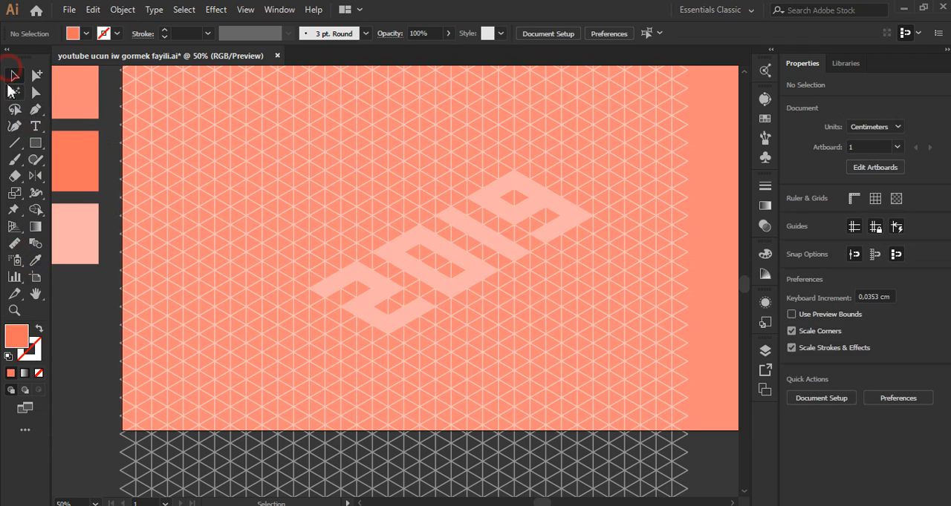
# Step: Start an orange shading path on the 2 with the Pen tool, from its upper corner one grid unit down and along to the inner notch corner
pyautogui.click(35, 109)
pyautogui.scroll(3, 372, 308)
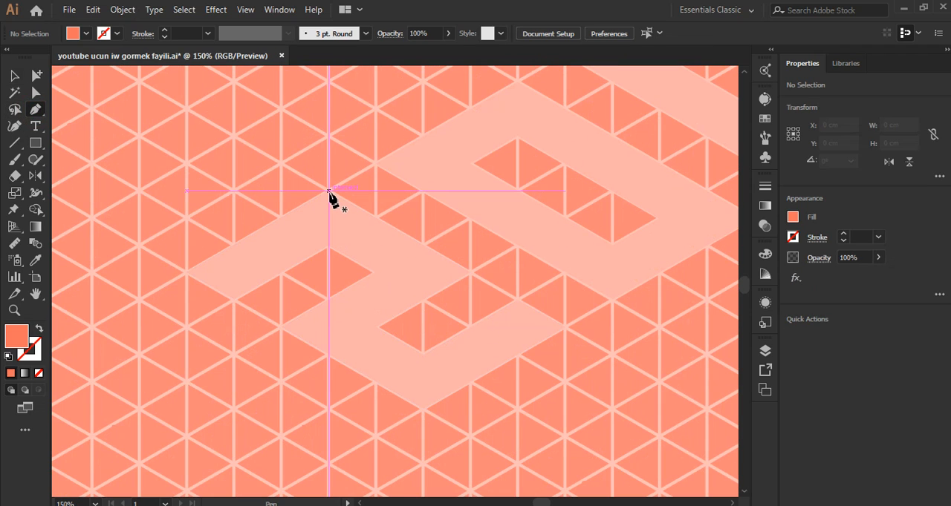
pyautogui.click(328, 191)
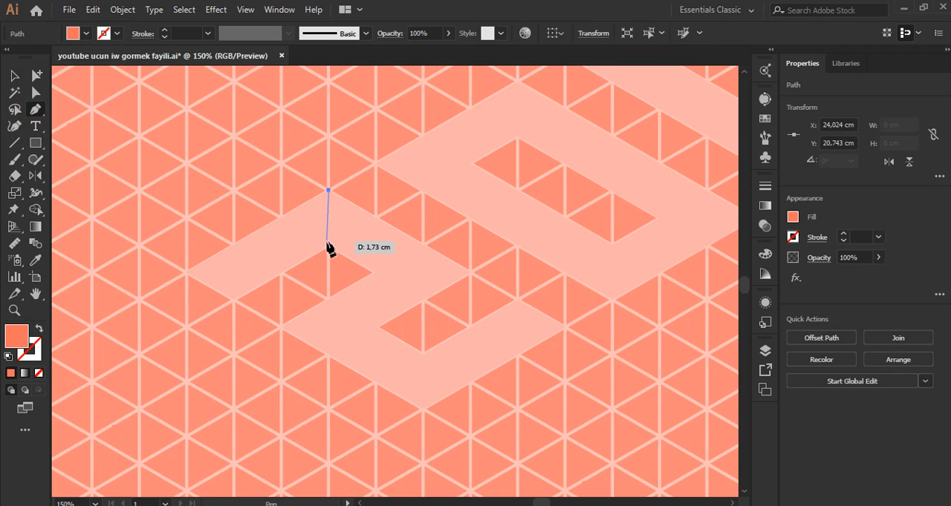
pyautogui.click(329, 244)
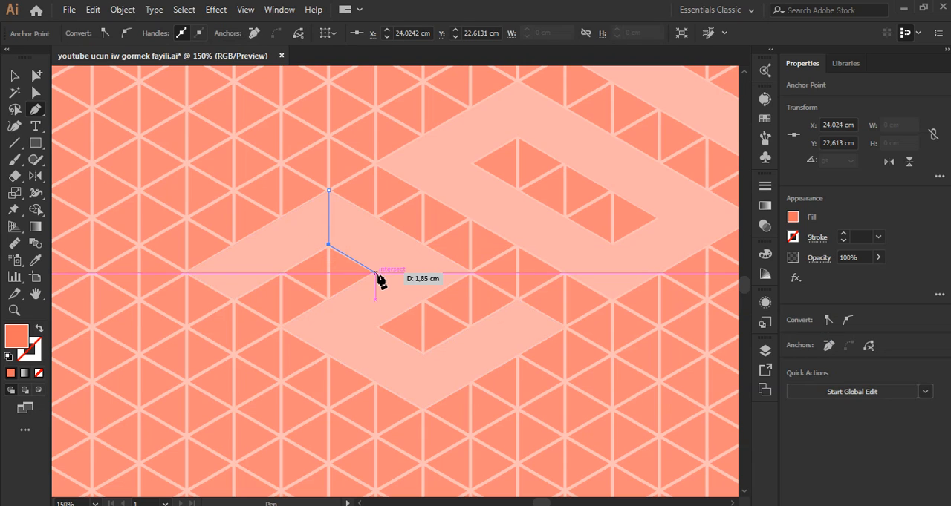
pyautogui.click(376, 274)
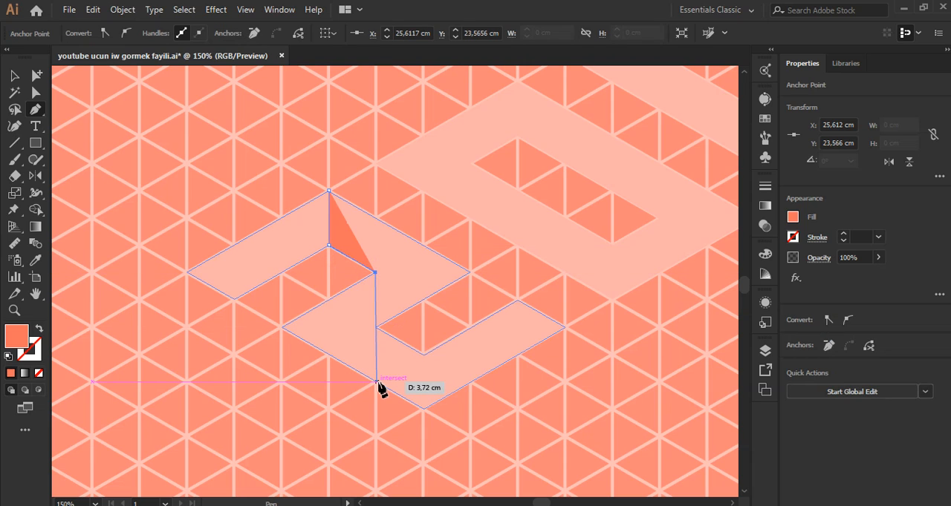
pyautogui.click(375, 327)
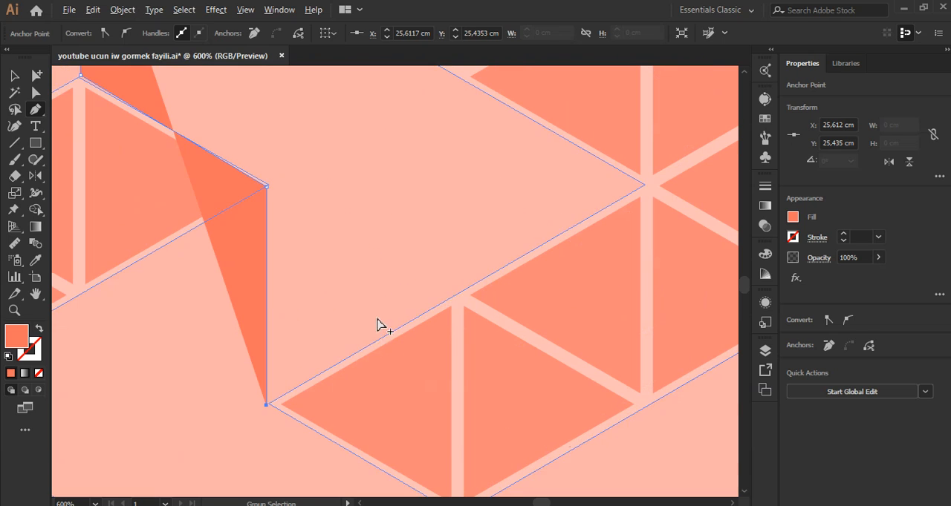
pyautogui.scroll(4, 412, 301)
pyautogui.hotkey('ctrl', 'z')
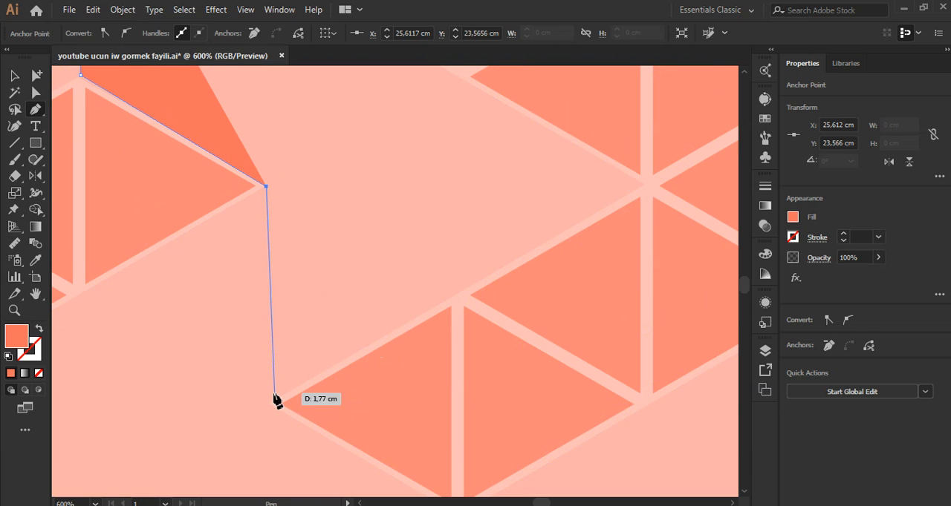
# Step: Continue the 2's shading path down one grid unit to the lower notch's corner and out to the side corner, and close it at its start
pyautogui.scroll(-2, 387, 332)
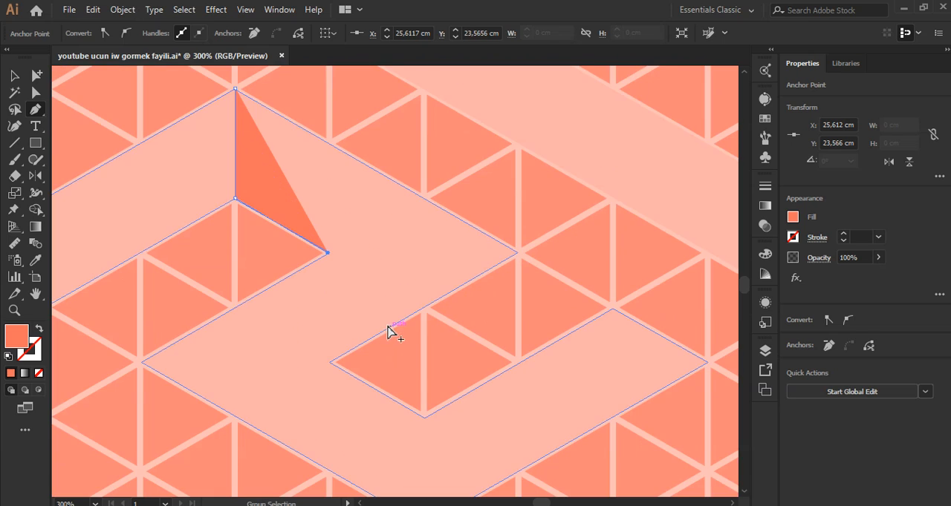
pyautogui.scroll(1, 360, 329)
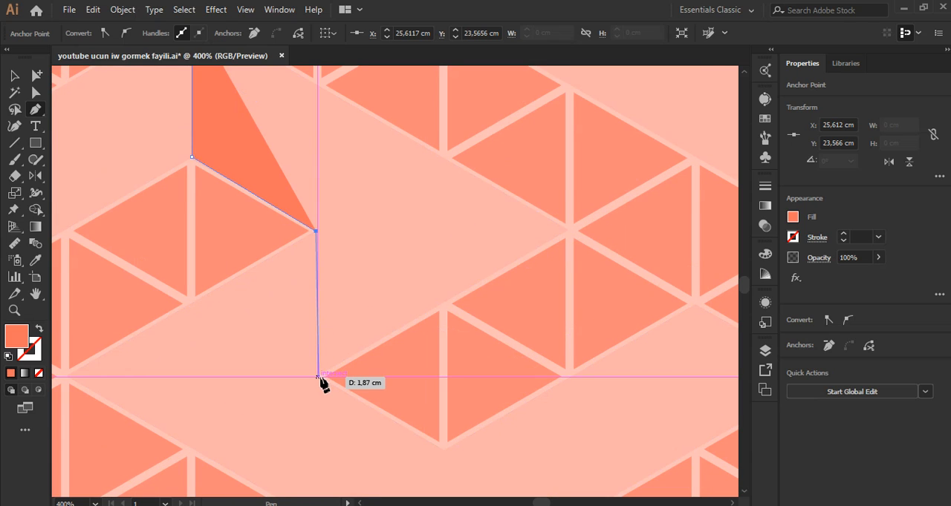
pyautogui.click(318, 377)
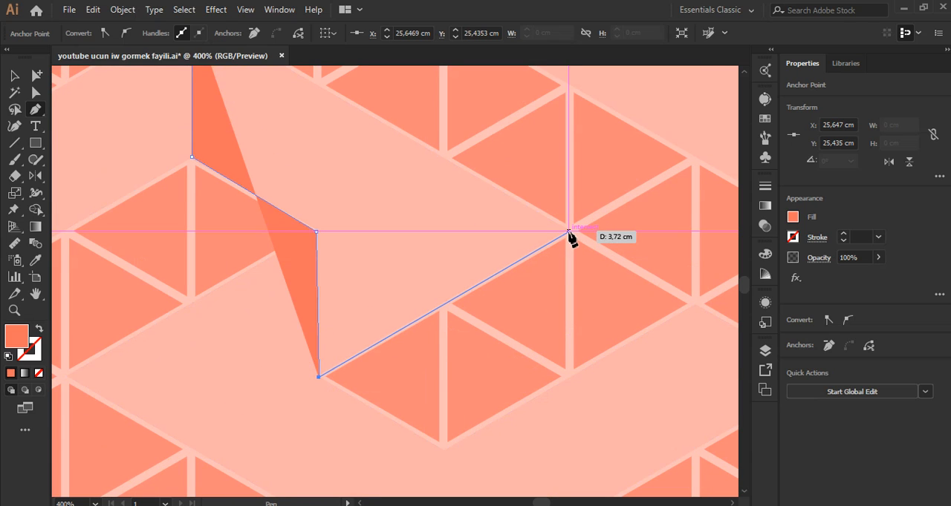
pyautogui.click(568, 232)
pyautogui.scroll(-2, 499, 293)
pyautogui.scroll(2, 383, 175)
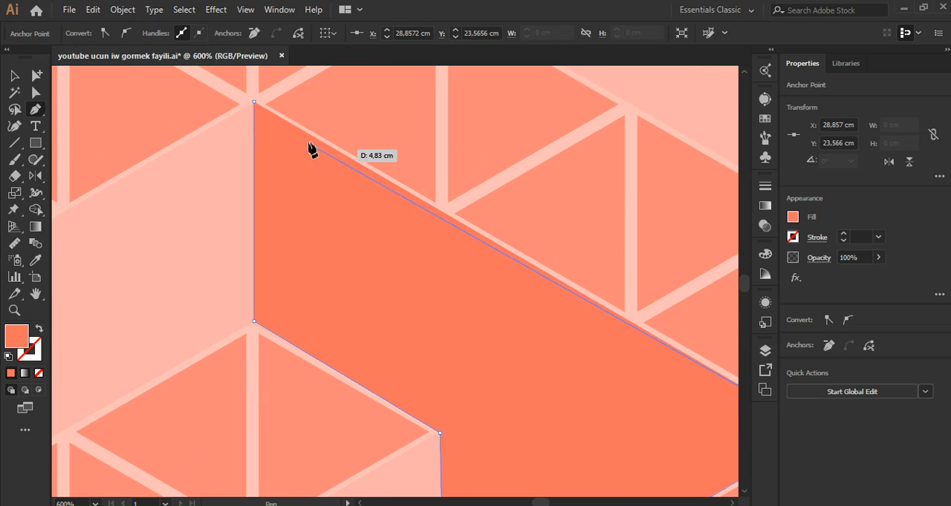
pyautogui.click(253, 100)
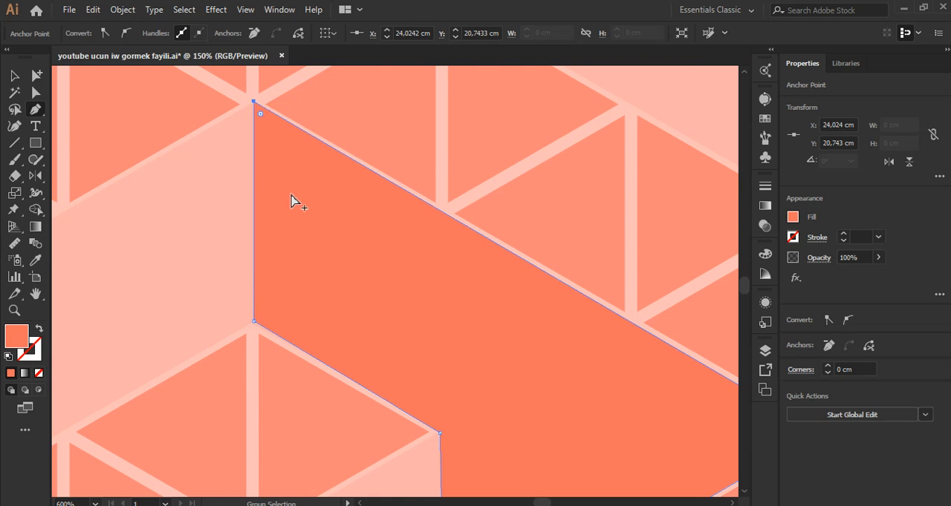
# Step: Draw a closed orange one-by-one-unit parallelogram across the 2's lower bend, between the lower notch and the outer edge
pyautogui.scroll(-4, 378, 349)
pyautogui.scroll(2, 342, 257)
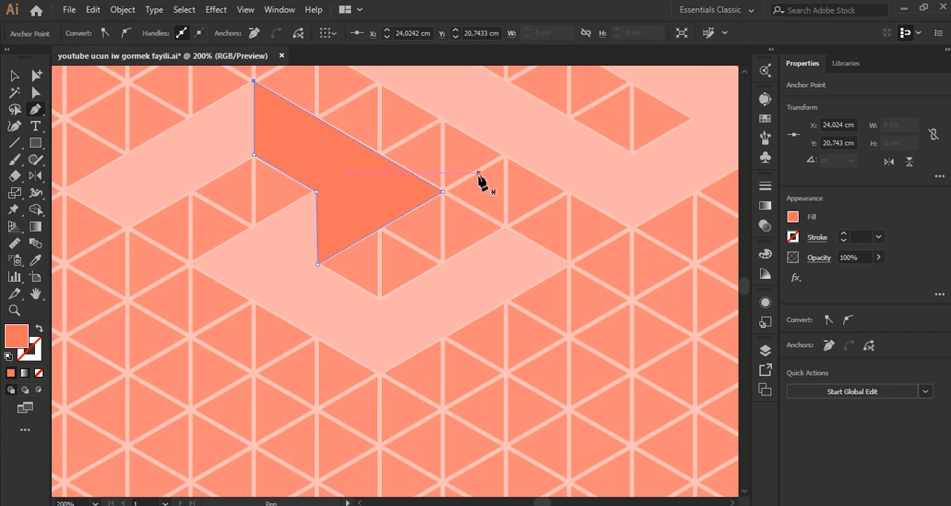
pyautogui.scroll(4, 334, 299)
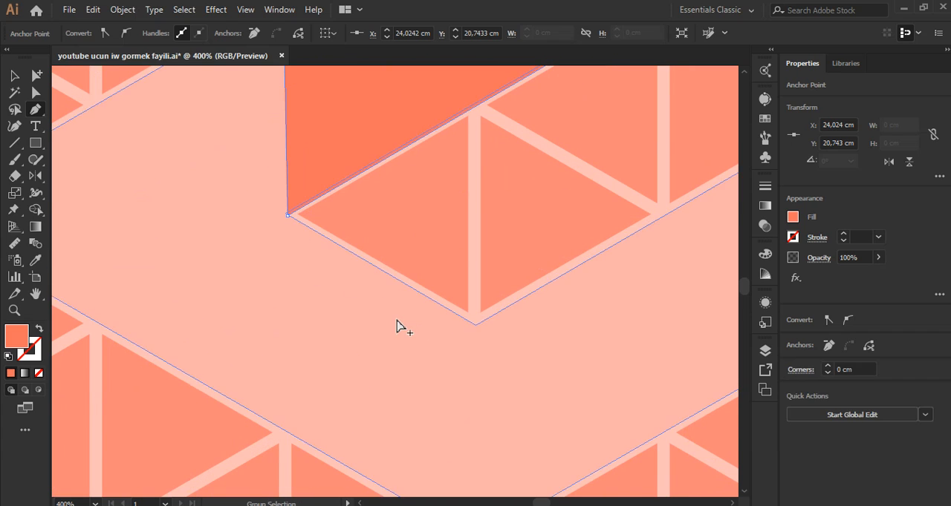
pyautogui.scroll(-2, 397, 324)
pyautogui.scroll(1, 444, 361)
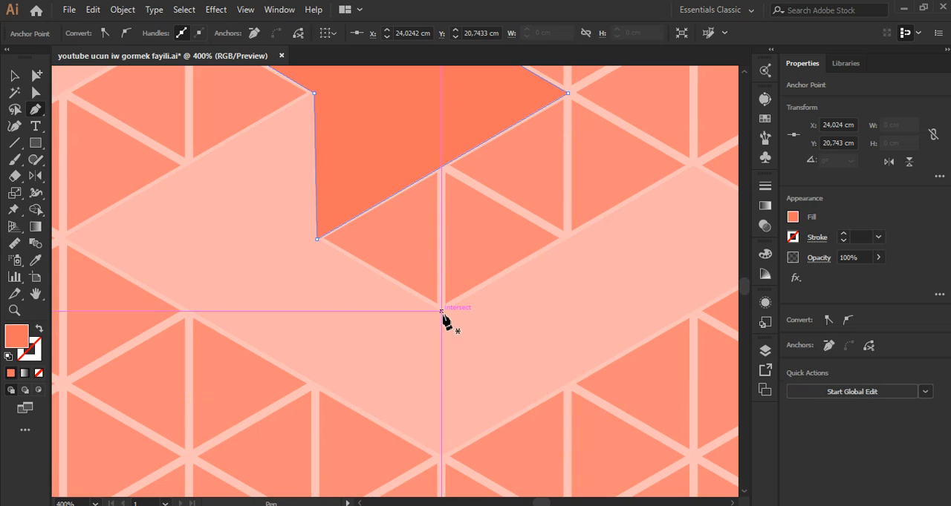
pyautogui.click(441, 311)
pyautogui.click(441, 311)
pyautogui.click(441, 456)
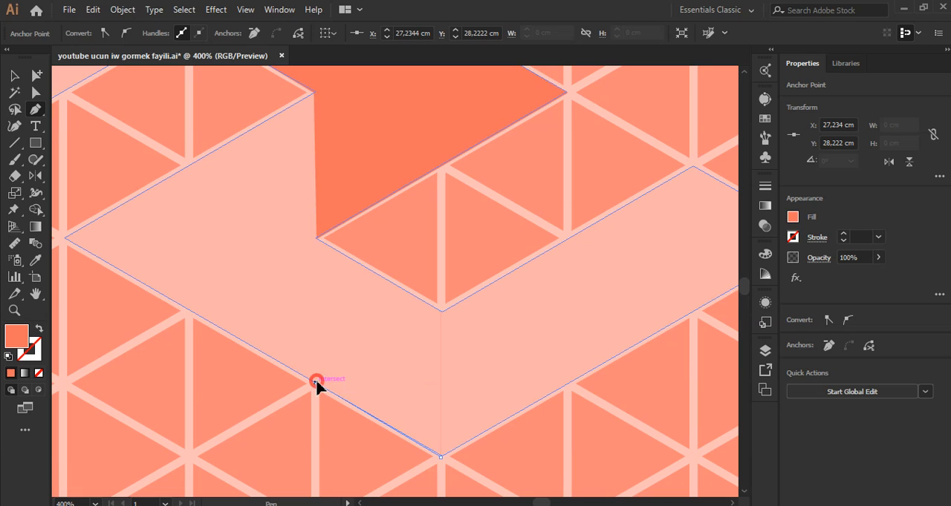
pyautogui.click(316, 382)
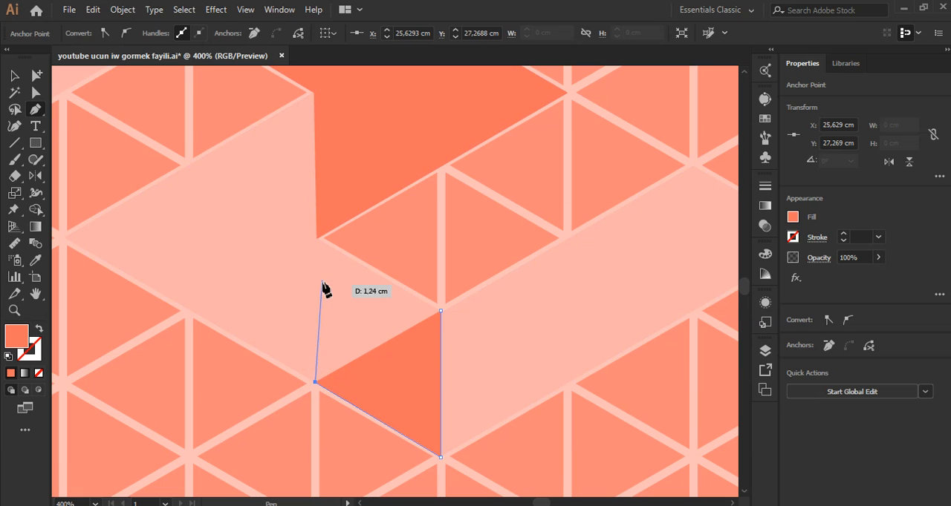
pyautogui.click(315, 239)
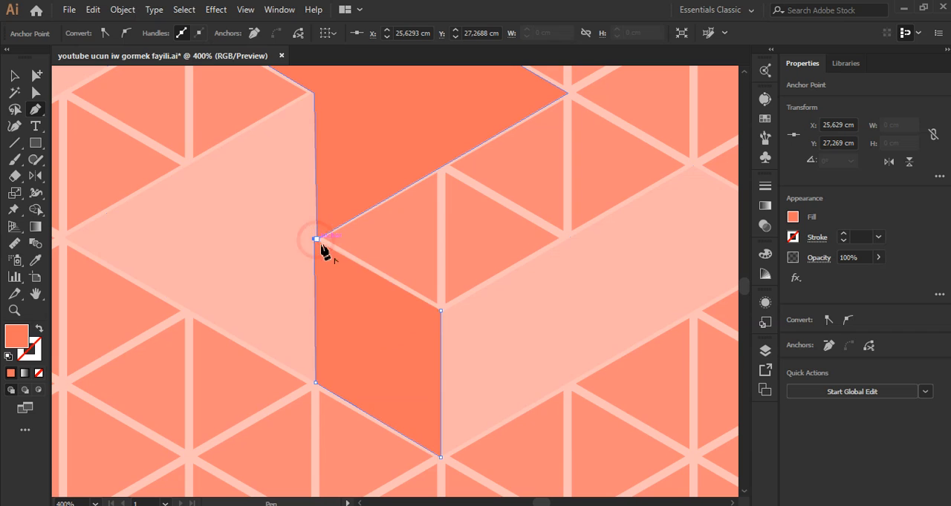
pyautogui.click(441, 311)
# Step: Draw a closed orange shading triangle, one grid unit per side, on the end tip of the 2's lower stroke
pyautogui.scroll(-2, 401, 315)
pyautogui.scroll(1, 514, 256)
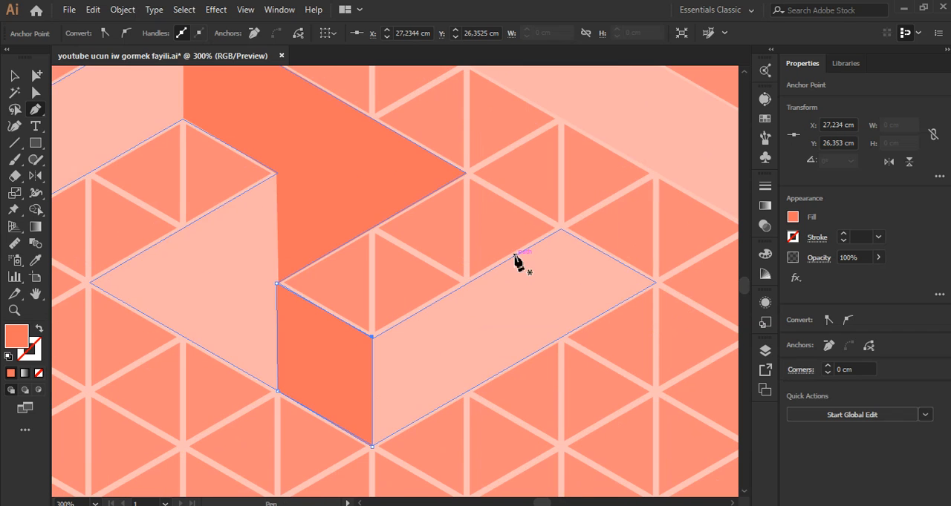
pyautogui.click(562, 228)
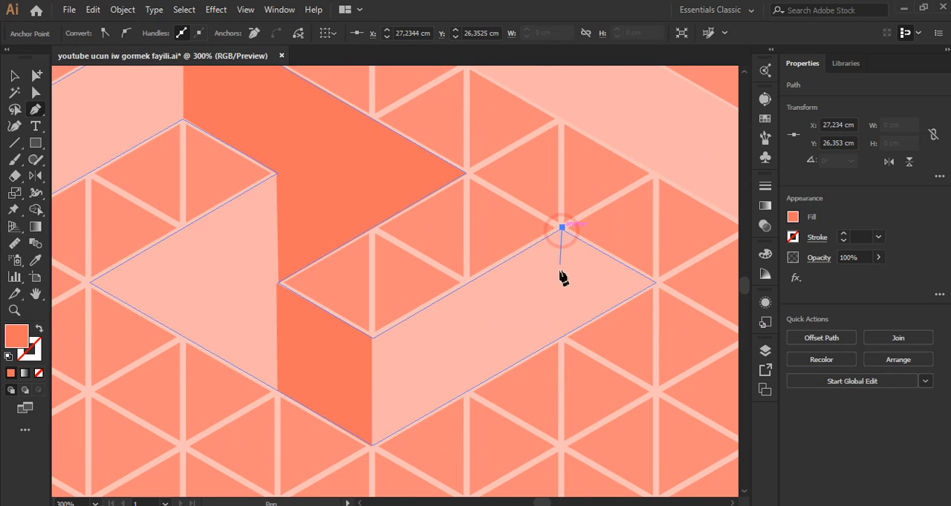
pyautogui.click(562, 336)
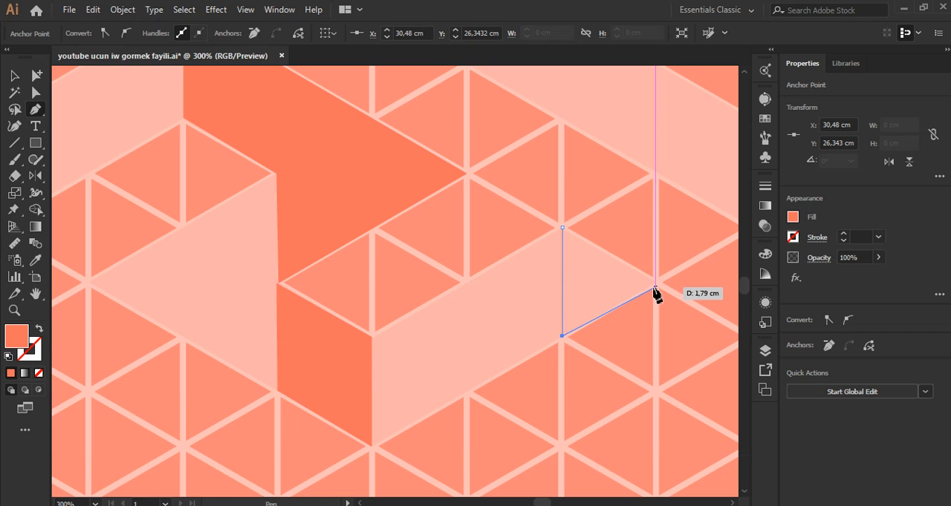
pyautogui.click(655, 281)
pyautogui.click(562, 228)
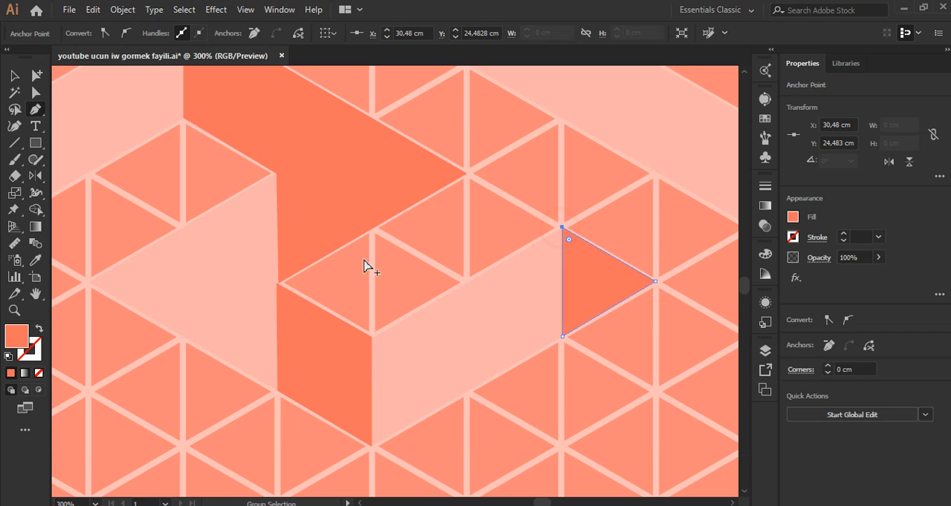
# Step: Draw a closed orange shading shape along the 0's upper long side, from its upper corner past the hole's edge and down to the outer end edge
pyautogui.scroll(-3, 286, 293)
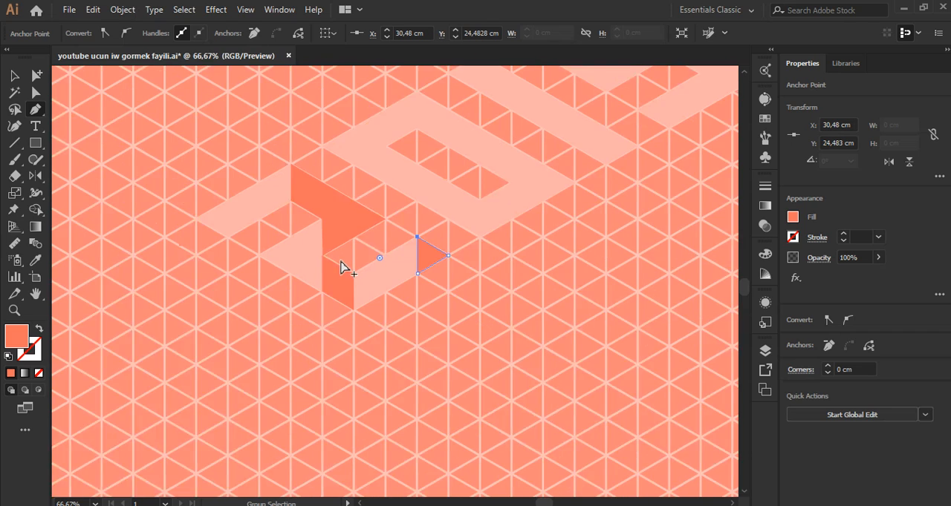
pyautogui.scroll(1, 429, 160)
pyautogui.scroll(2, 401, 170)
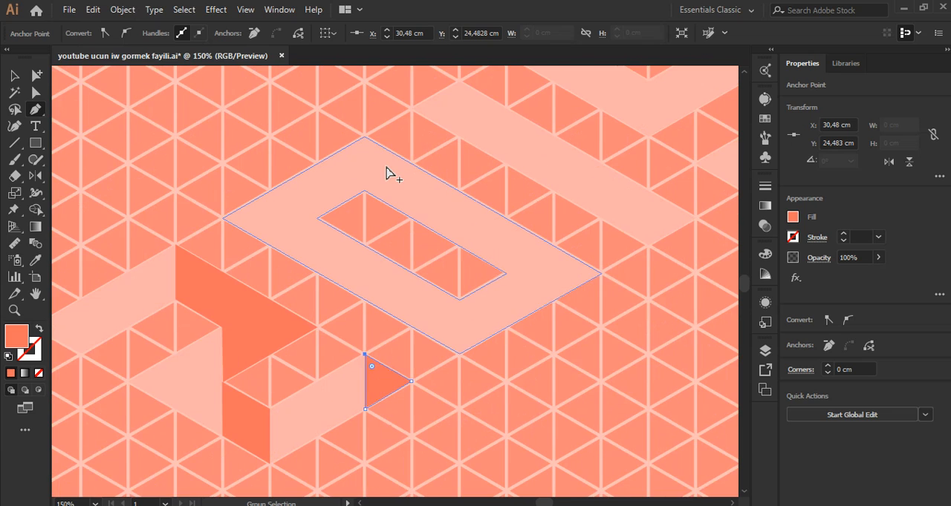
pyautogui.click(357, 129)
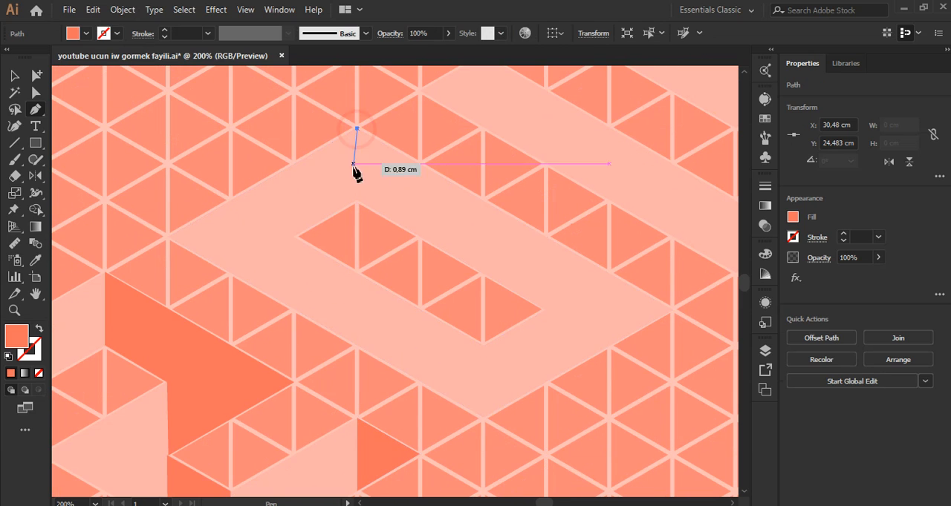
pyautogui.click(357, 200)
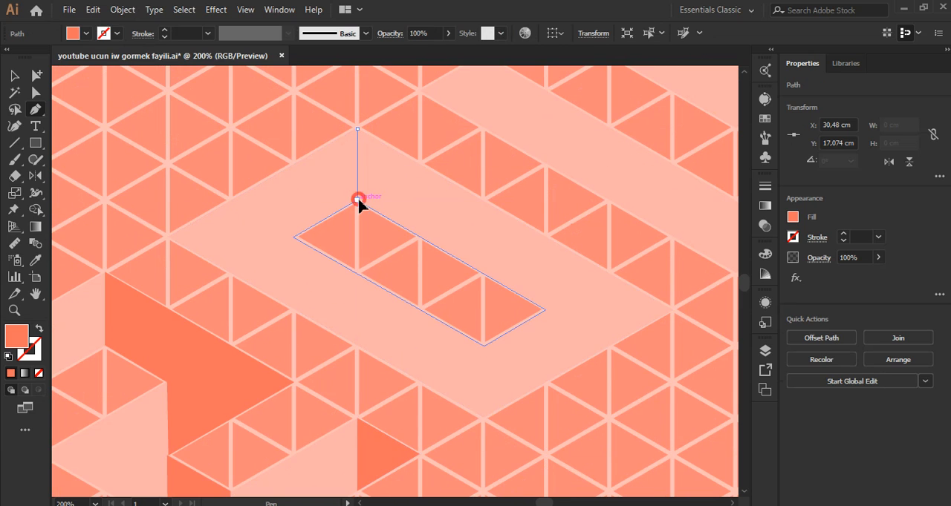
pyautogui.click(544, 309)
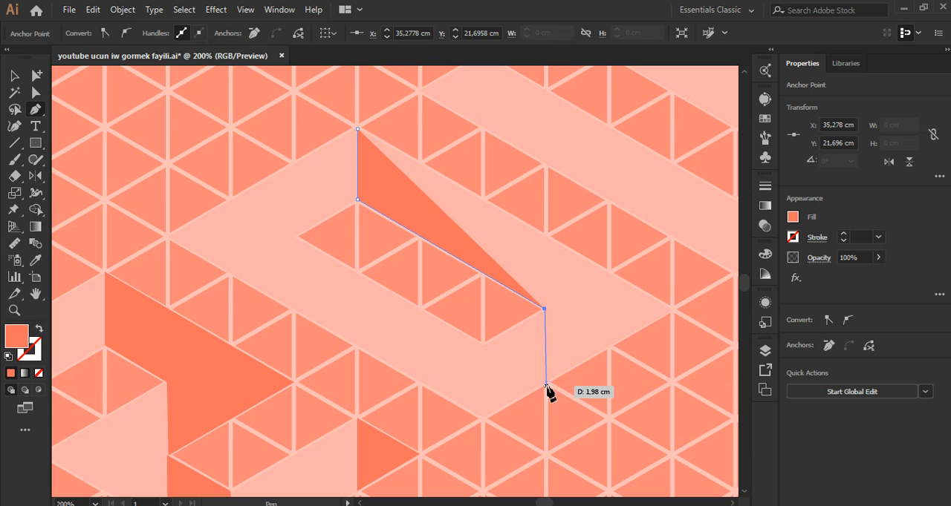
pyautogui.click(546, 383)
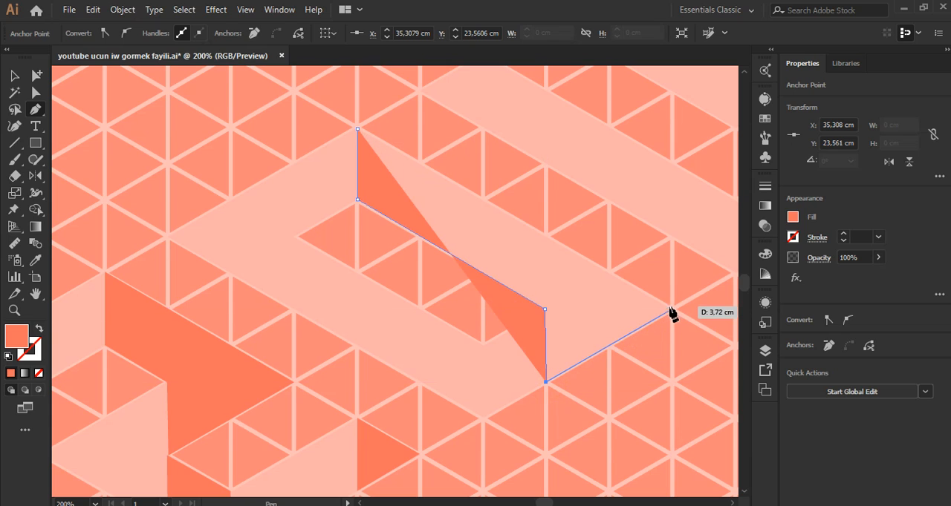
pyautogui.click(672, 309)
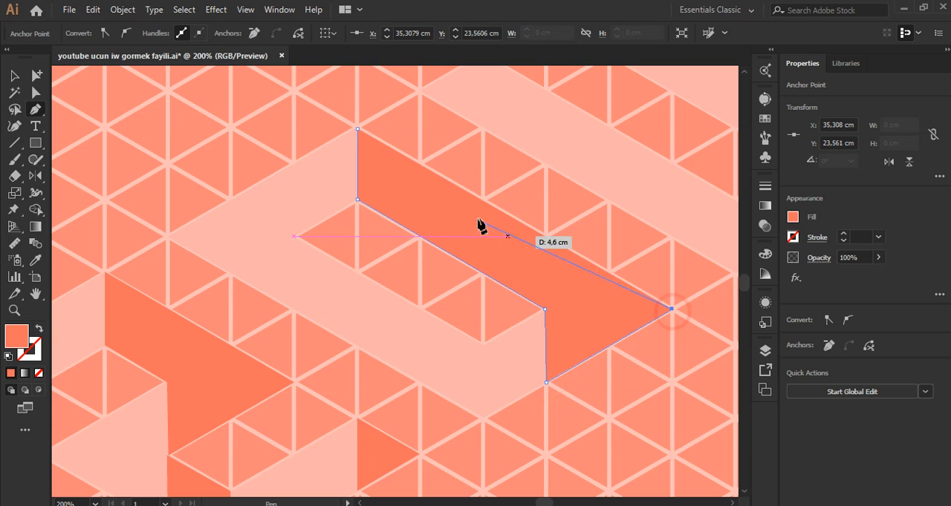
pyautogui.click(357, 130)
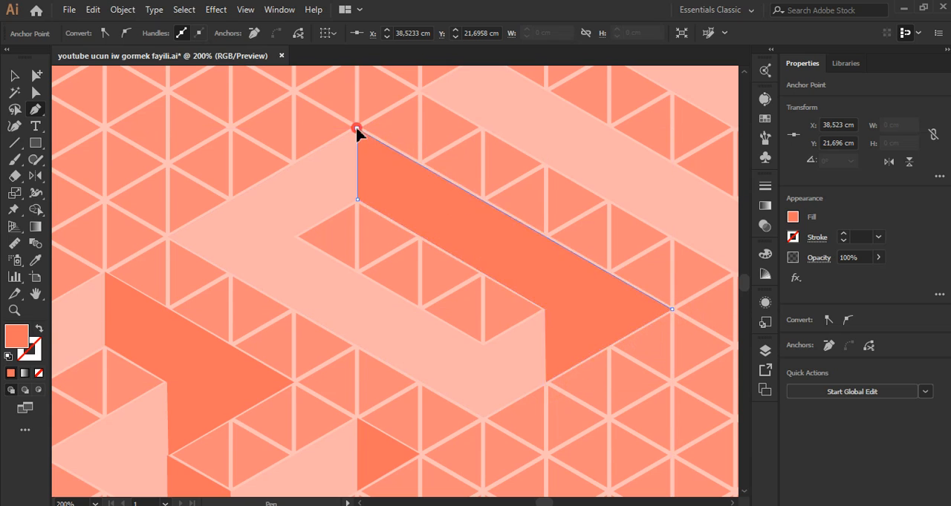
# Step: Draw a closed orange parallelogram on the 0's lower long side, three grid units long and one unit high, between the hole and outer edge
pyautogui.click(293, 236)
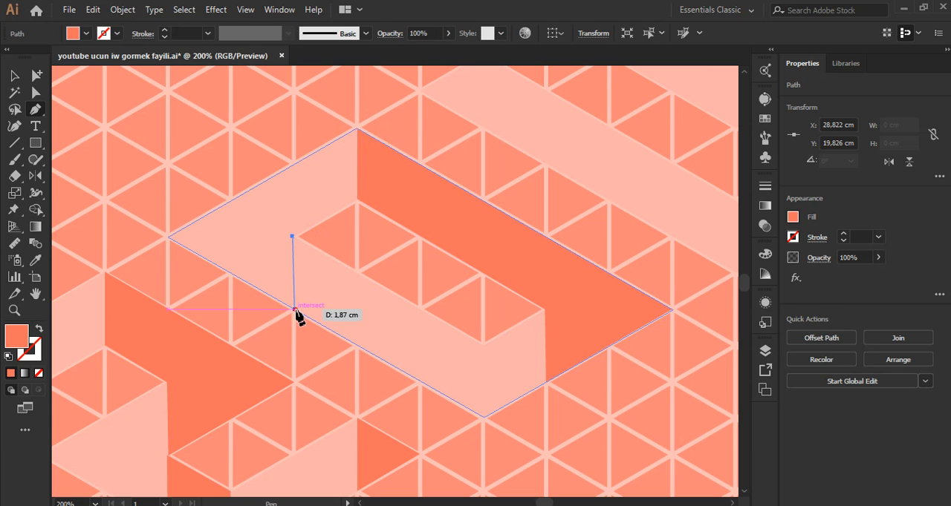
pyautogui.click(295, 309)
pyautogui.click(482, 417)
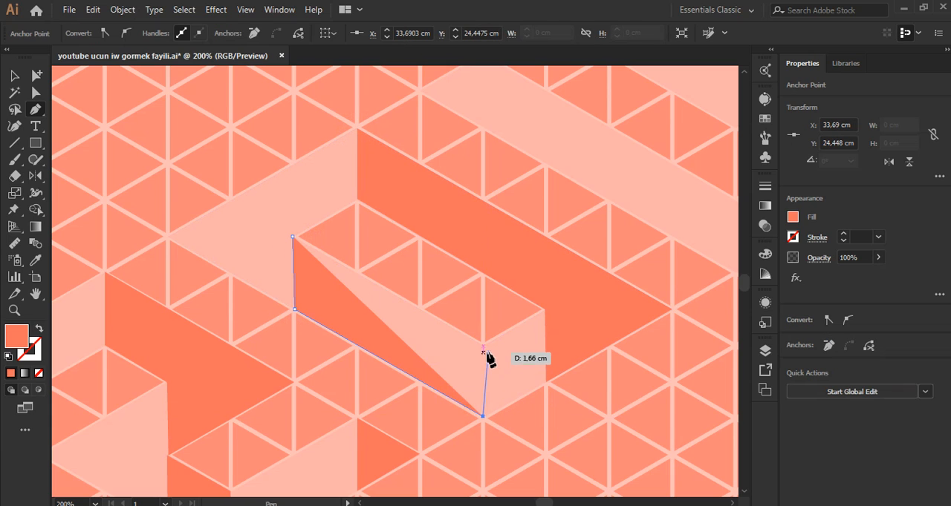
pyautogui.click(483, 346)
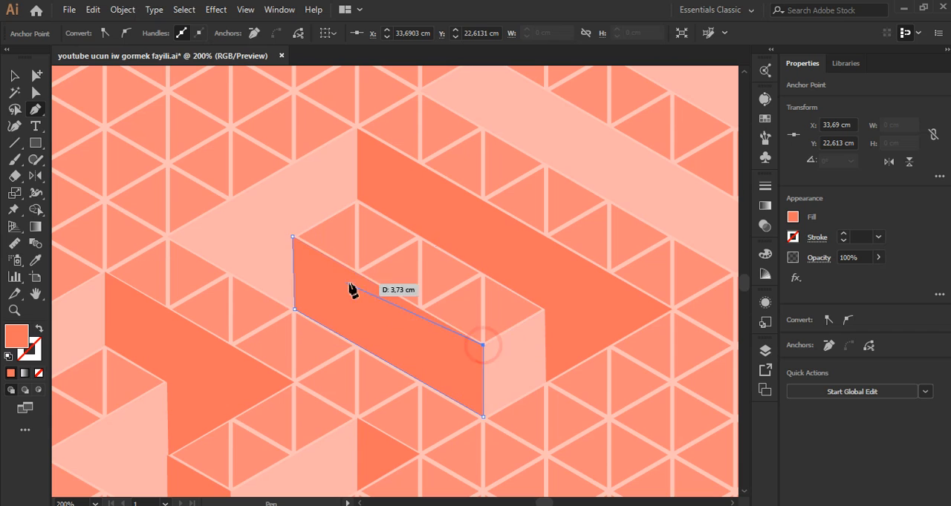
pyautogui.click(292, 236)
pyautogui.scroll(-3, 292, 275)
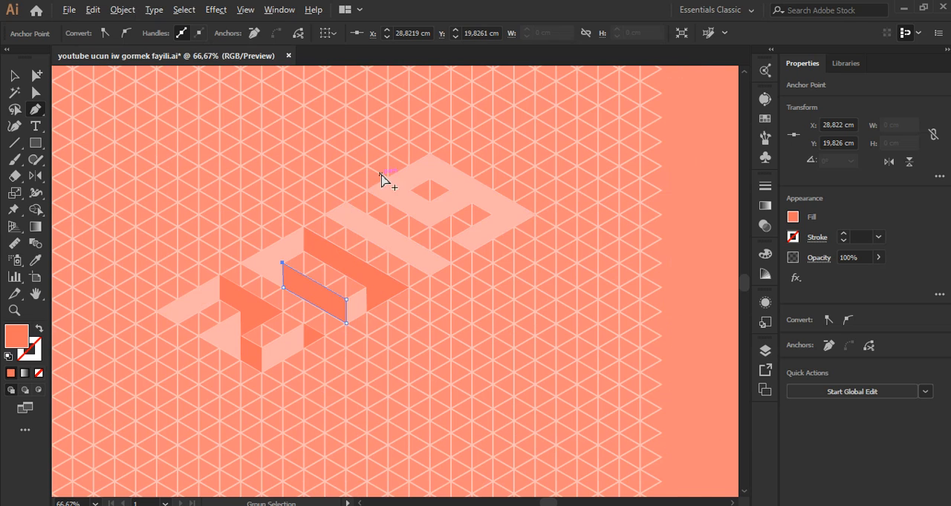
pyautogui.scroll(3, 381, 180)
pyautogui.click(329, 189)
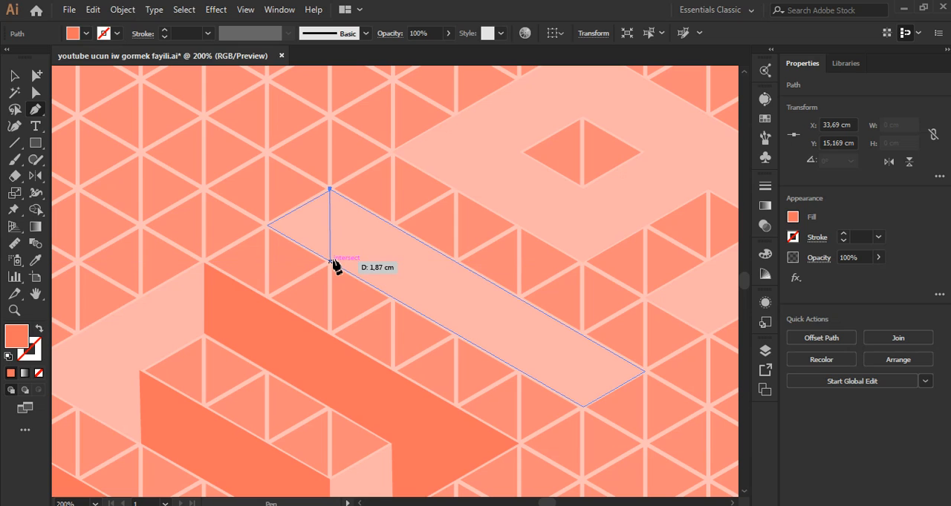
pyautogui.click(329, 262)
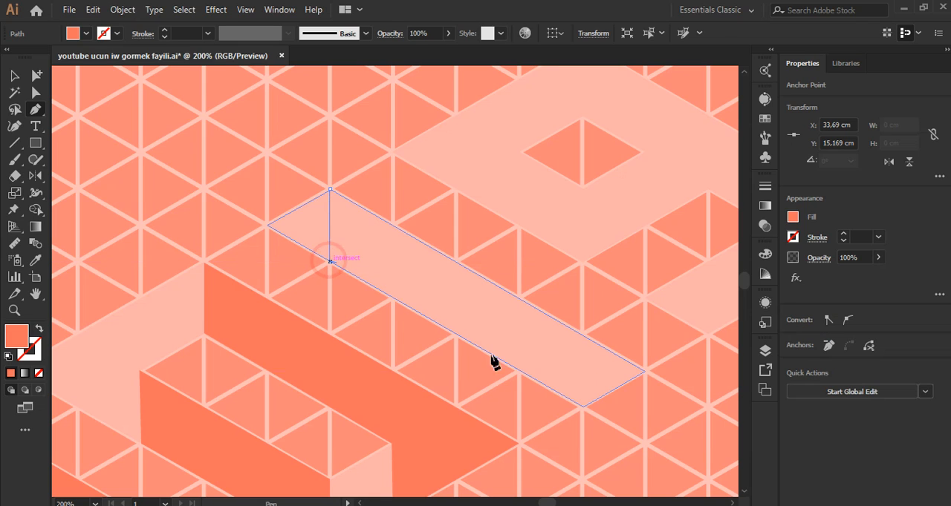
pyautogui.click(581, 406)
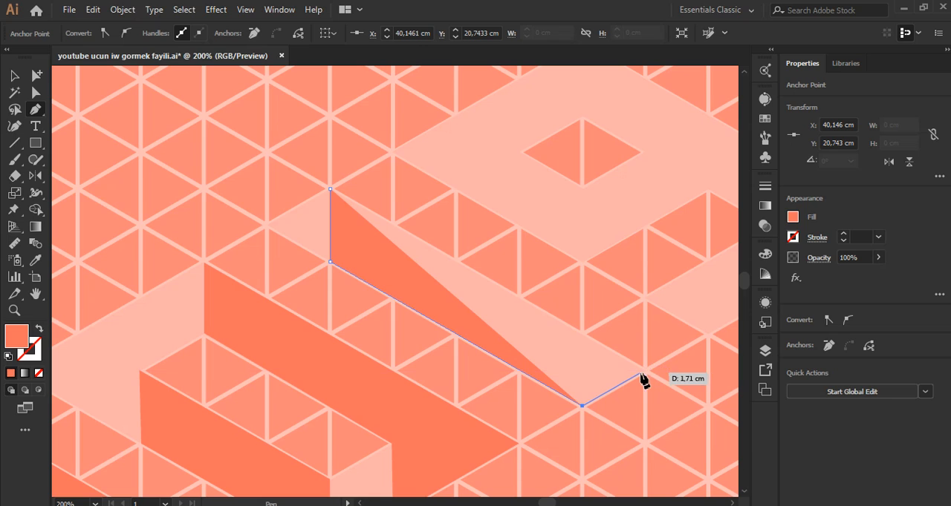
pyautogui.scroll(3, 640, 377)
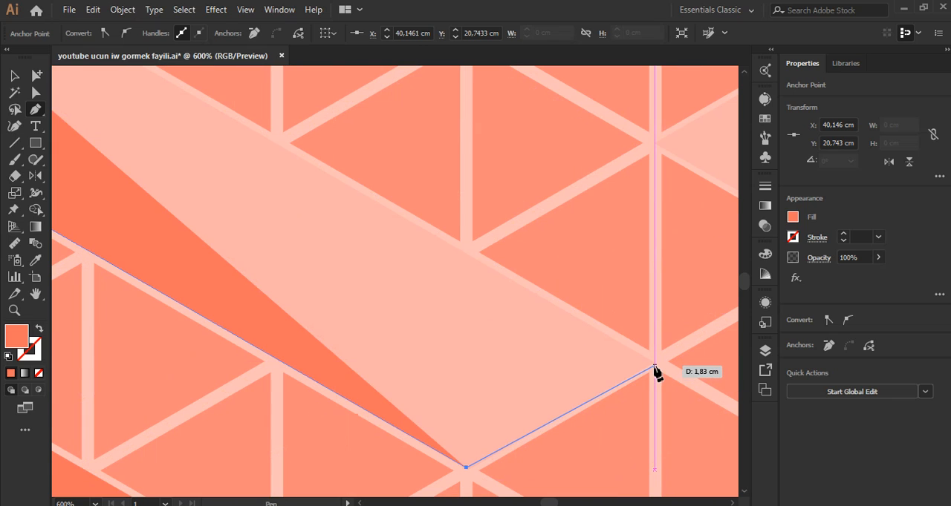
pyautogui.click(650, 365)
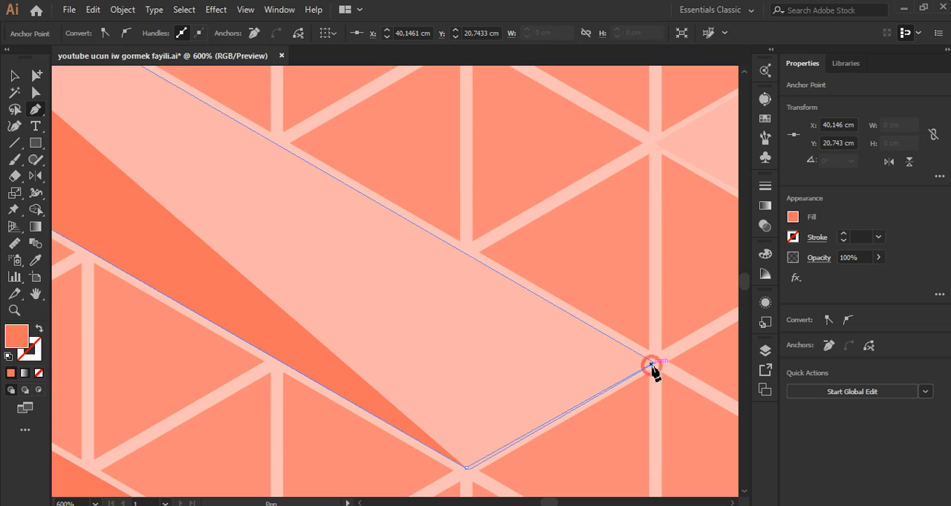
pyautogui.click(651, 365)
pyautogui.scroll(2, 653, 367)
pyautogui.hotkey('ctrl', 'z')
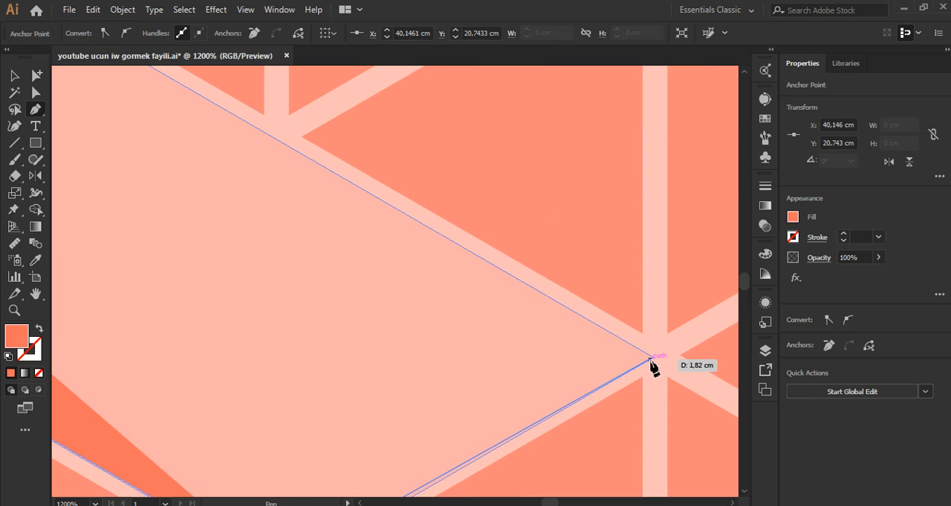
pyautogui.scroll(4, 657, 371)
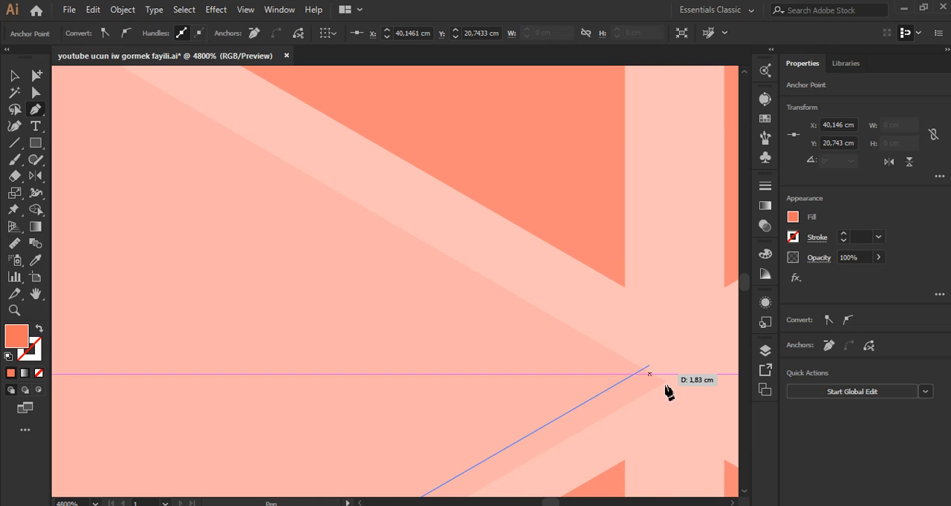
pyautogui.scroll(-5, 662, 391)
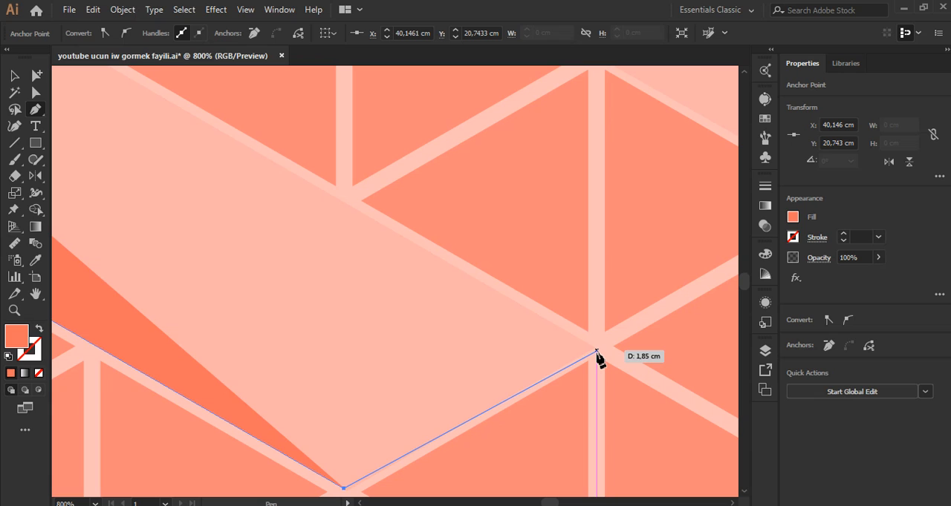
pyautogui.scroll(-5, 525, 366)
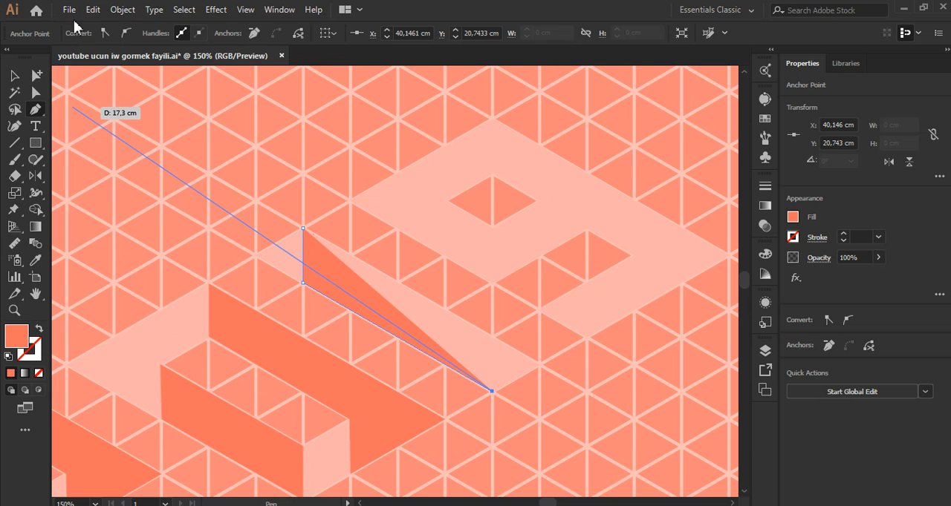
pyautogui.hotkey('ctrl', 'z')
pyautogui.hotkey('ctrl', 'z')
pyautogui.hotkey('ctrl', 'z')
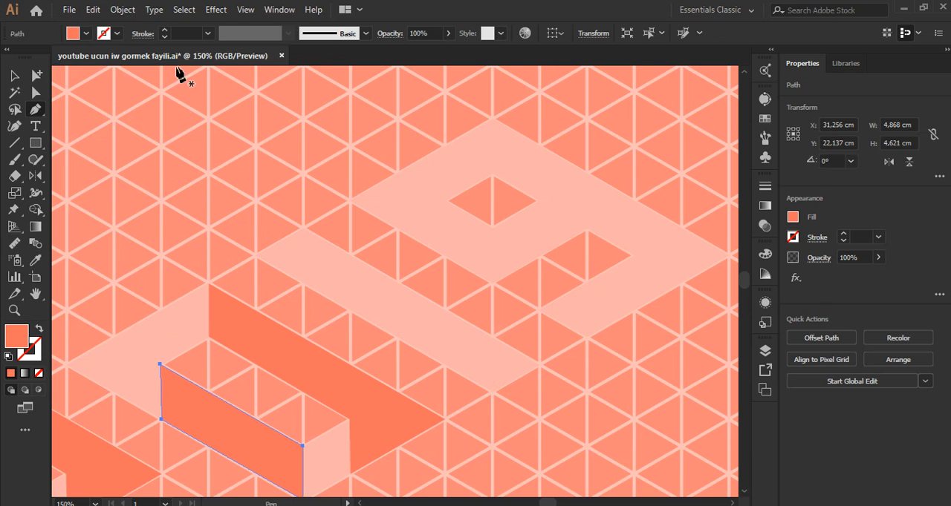
# Step: Unlock all objects, delete the isometric grid group from the artboard, and clear the selection
pyautogui.click(117, 15)
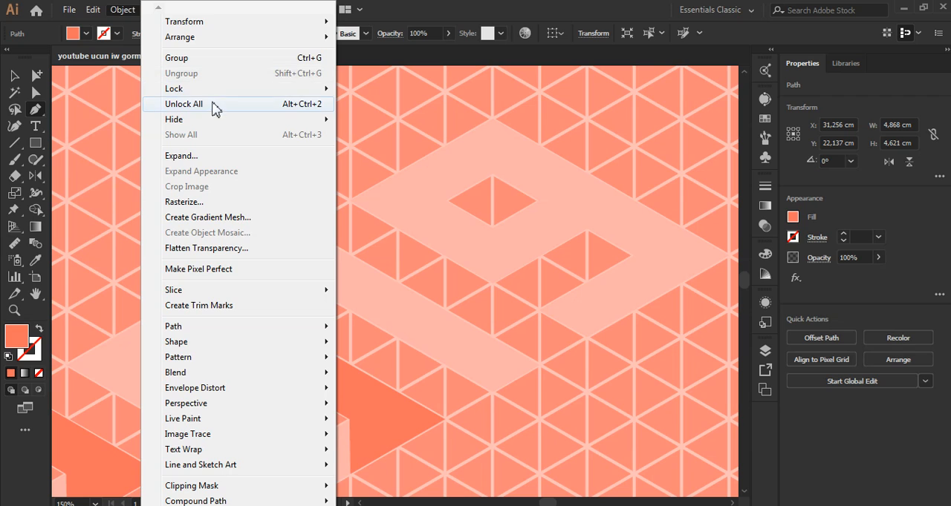
pyautogui.click(274, 163)
pyautogui.scroll(-5, 434, 235)
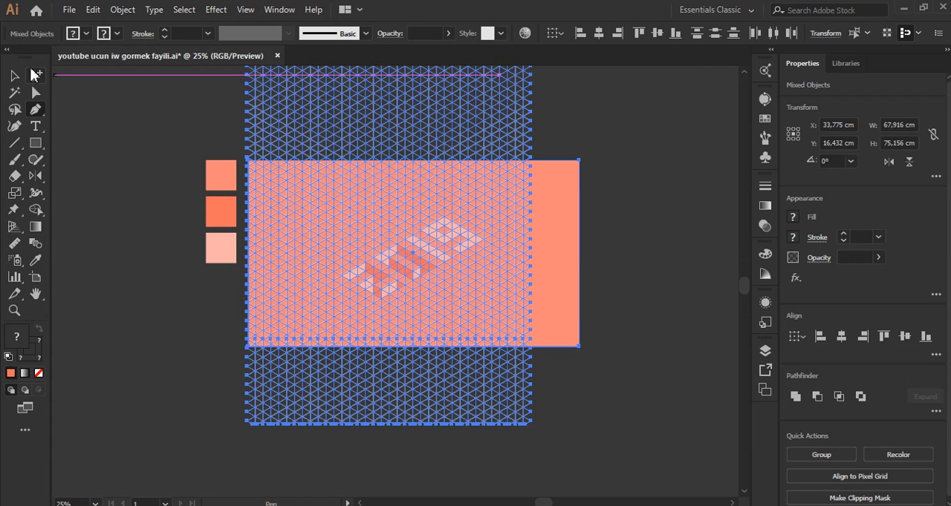
pyautogui.click(19, 72)
pyautogui.moveTo(186, 92); pyautogui.dragTo(715, 154)
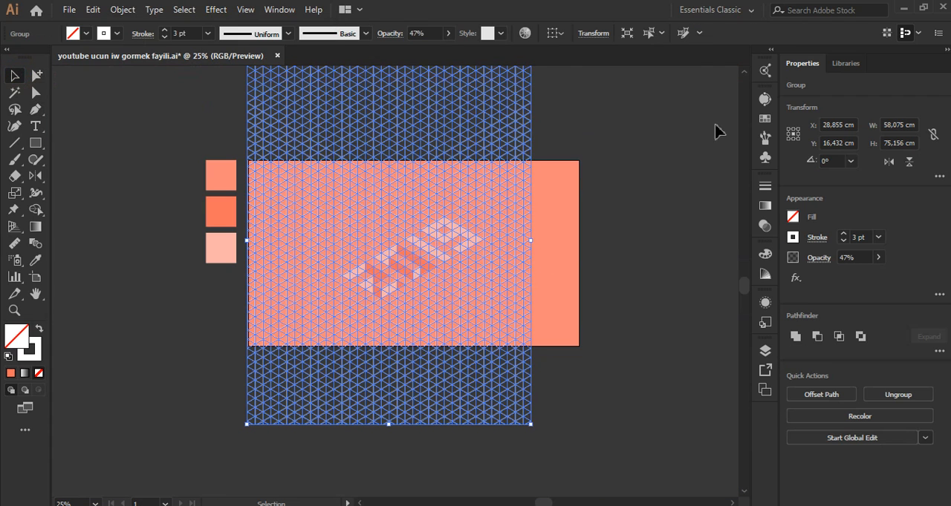
pyautogui.press('Delete')
pyautogui.moveTo(558, 145); pyautogui.dragTo(607, 421)
pyautogui.click(608, 421)
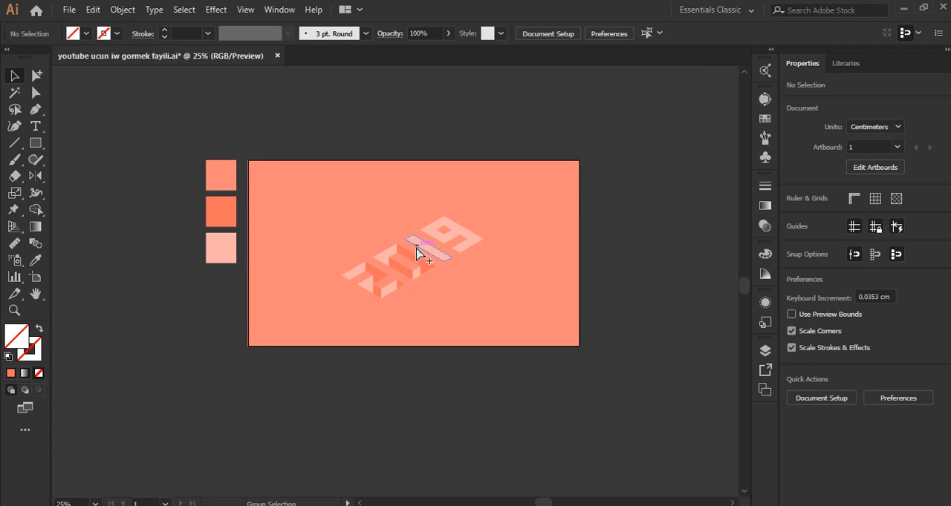
# Step: Start a shading path on the 1 with the Pen tool, from its upper corner straight down to the lower edge and along to the lower corner
pyautogui.scroll(5, 417, 254)
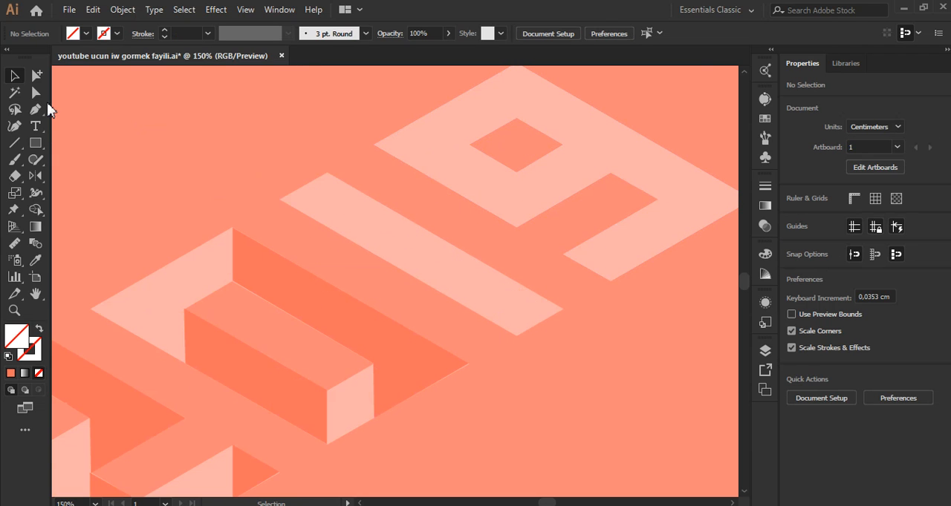
pyautogui.scroll(3, 356, 217)
pyautogui.click(301, 122)
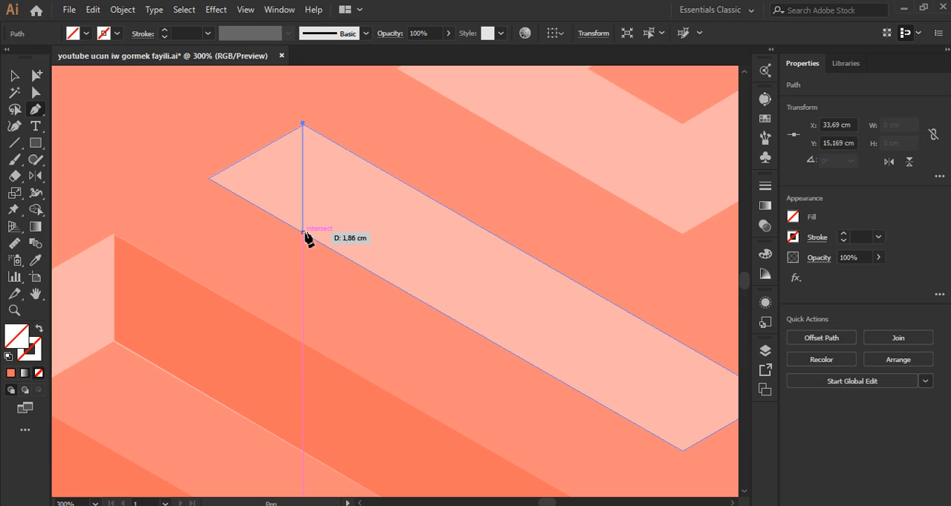
pyautogui.click(303, 232)
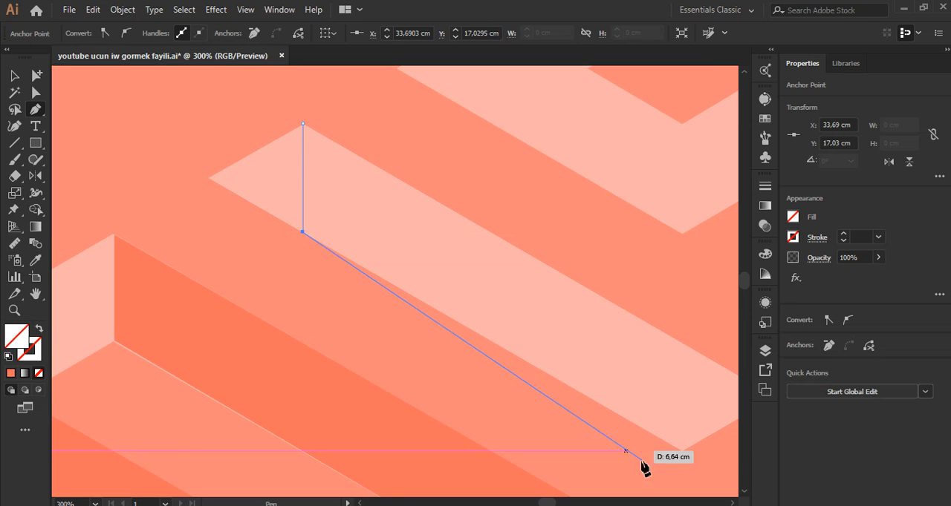
pyautogui.click(682, 452)
# Step: Close the 1's shading path through its outer end corner and just outside its upper long edge, and fill it with the 0's dark orange
pyautogui.scroll(-2, 599, 403)
pyautogui.scroll(1, 661, 401)
pyautogui.scroll(1, 681, 414)
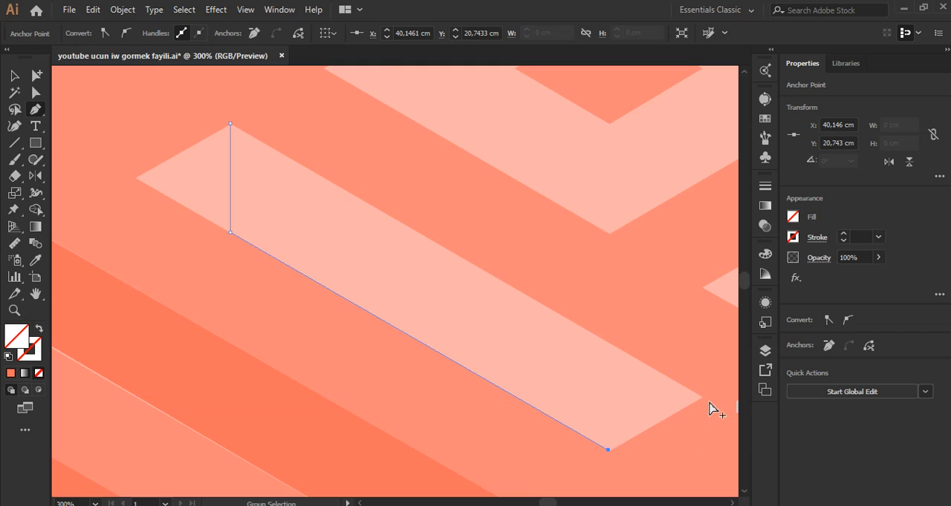
pyautogui.scroll(4, 706, 405)
pyautogui.scroll(1, 706, 412)
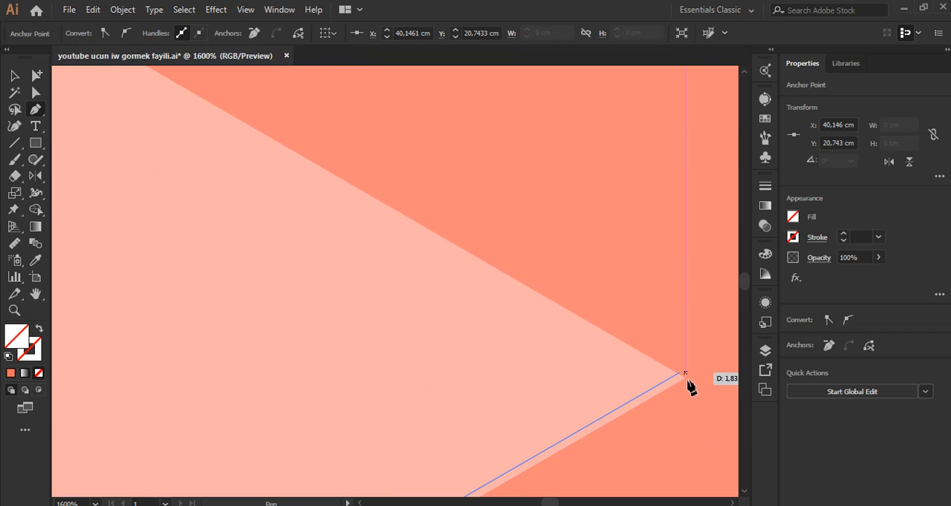
pyautogui.scroll(4, 690, 389)
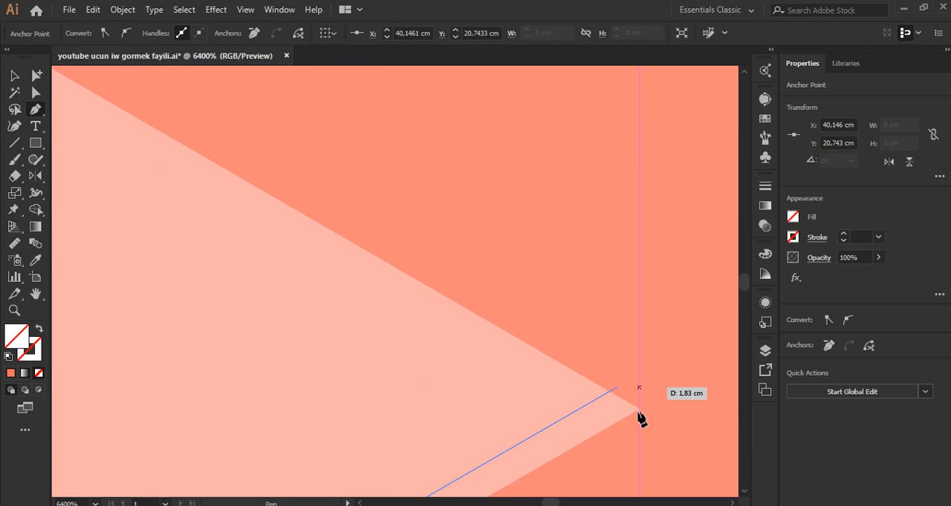
pyautogui.scroll(3, 640, 418)
pyautogui.scroll(-2, 636, 423)
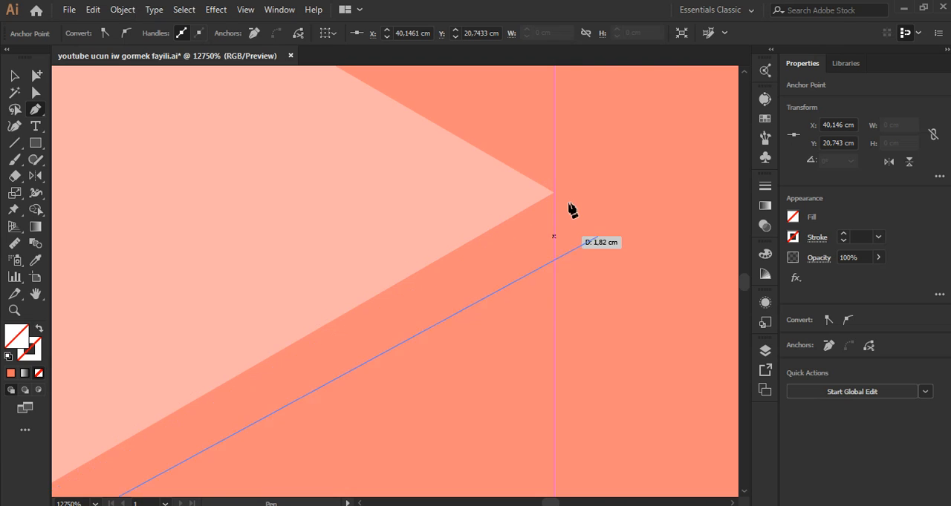
pyautogui.click(216, 10)
pyautogui.click(216, 12)
pyautogui.scroll(-3, 589, 246)
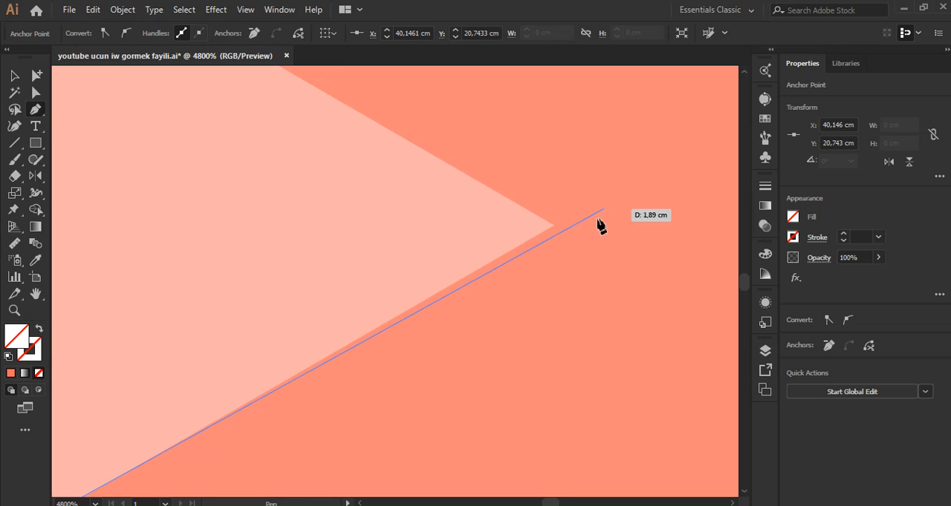
pyautogui.click(600, 212)
pyautogui.scroll(-5, 609, 319)
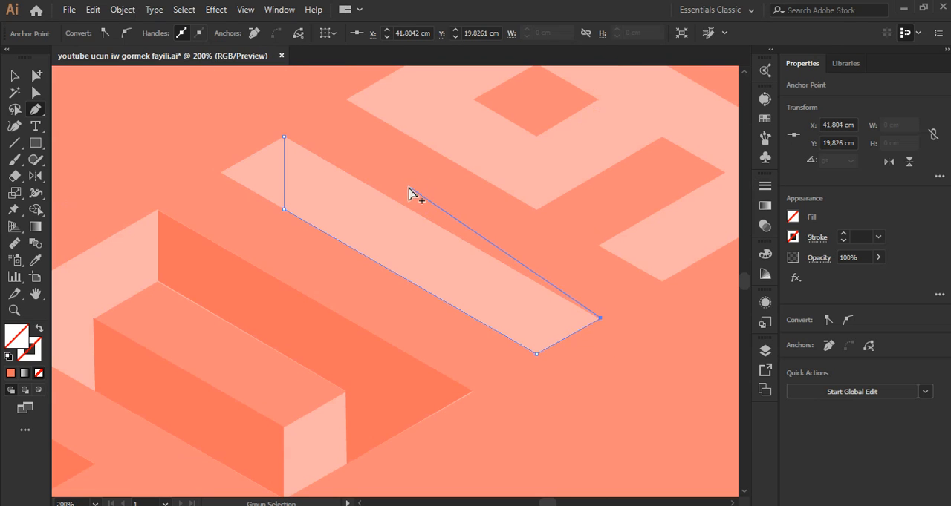
pyautogui.moveTo(286, 137); pyautogui.dragTo(285, 141)
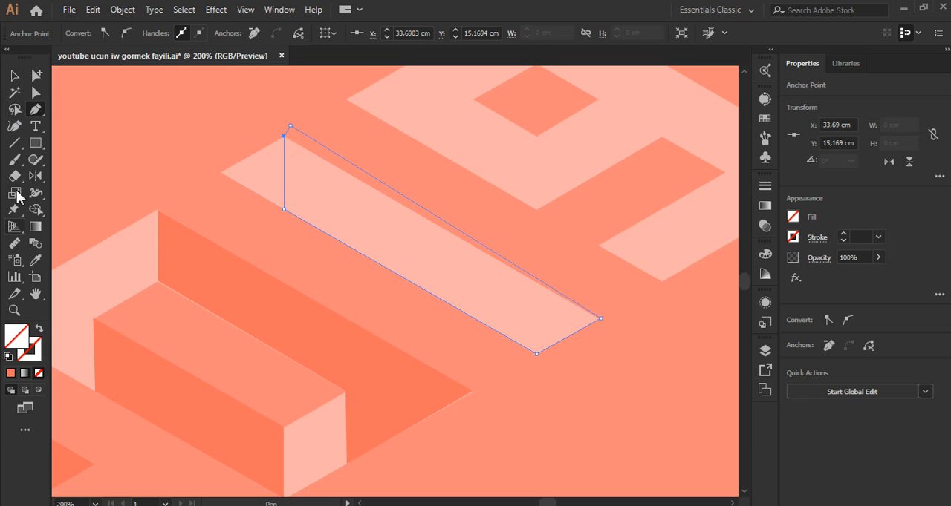
pyautogui.click(35, 259)
pyautogui.click(176, 263)
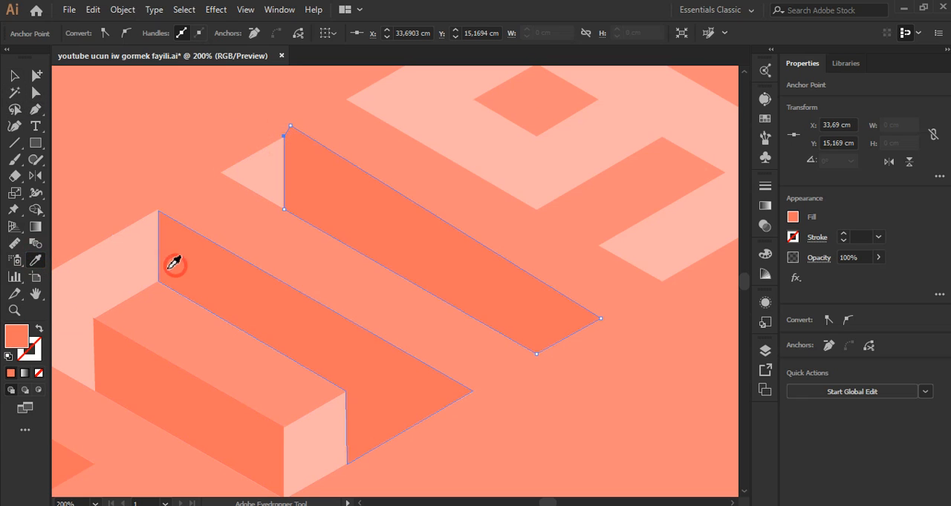
# Step: Trim the shading's overhang beyond the 1's upper long edge using the Shape Builder on both shapes, and clear the selection
pyautogui.click(14, 75)
pyautogui.keyDown('shift'); pyautogui.click(272, 194); pyautogui.keyUp('shift')
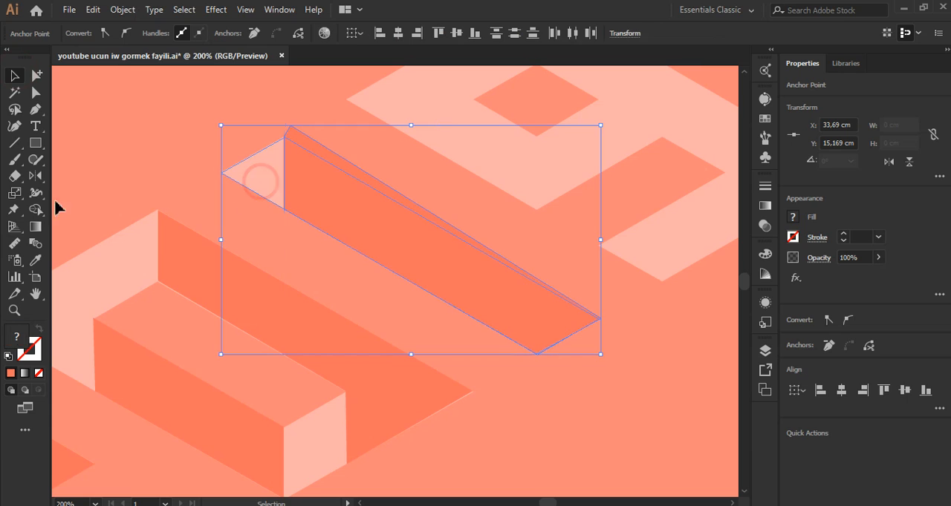
pyautogui.click(35, 209)
pyautogui.moveTo(293, 143)
pyautogui.mouseDown()
pyautogui.moveTo(434, 223)
pyautogui.moveTo(584, 339)
pyautogui.mouseUp()
pyautogui.scroll(4, 594, 330)
pyautogui.scroll(-5, 570, 367)
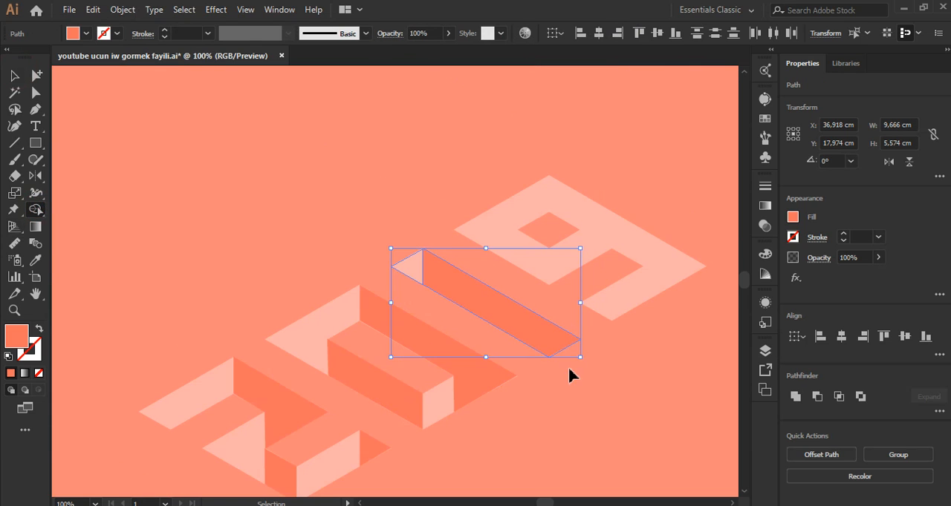
pyautogui.scroll(2, 565, 349)
pyautogui.scroll(-1, 549, 345)
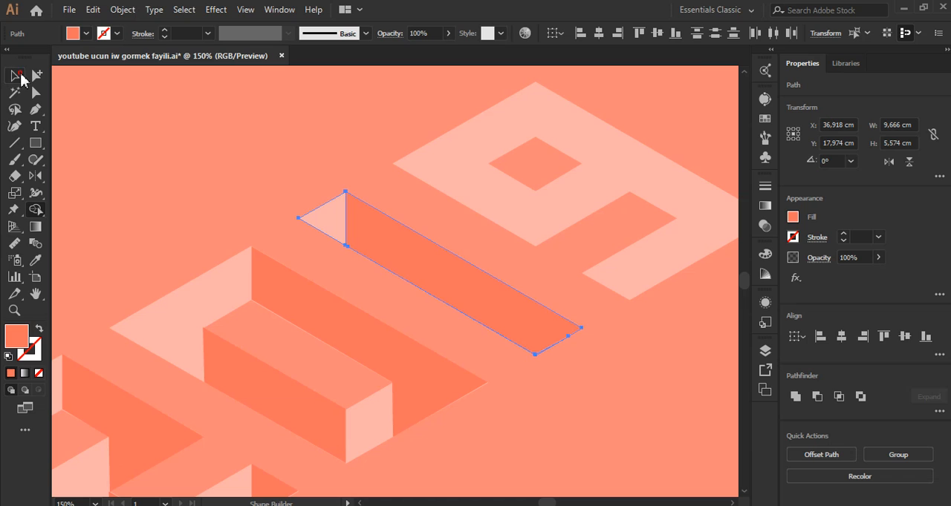
pyautogui.click(15, 75)
pyautogui.click(142, 151)
# Step: Draw a closed orange shading shape on the 9 from its upper corner past the hole and notch edges to its outer end corner
pyautogui.scroll(-3, 185, 310)
pyautogui.scroll(4, 319, 267)
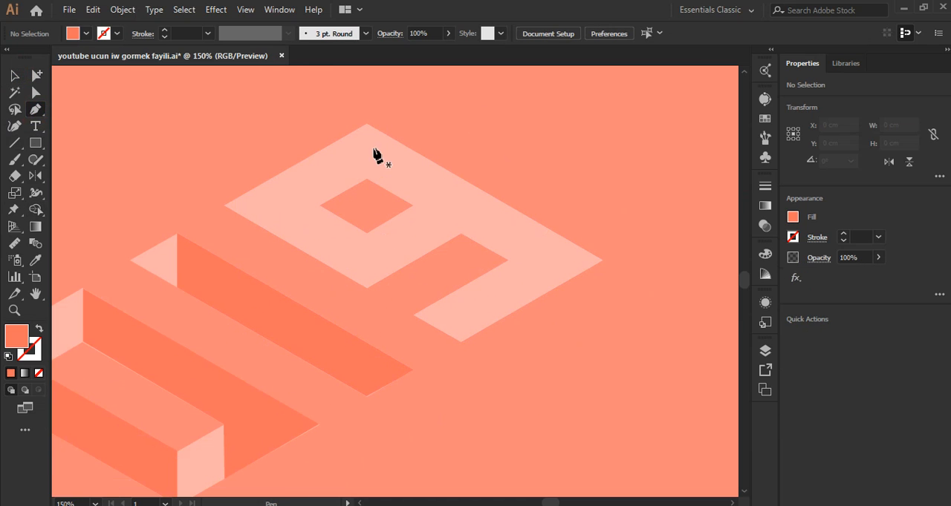
pyautogui.click(366, 123)
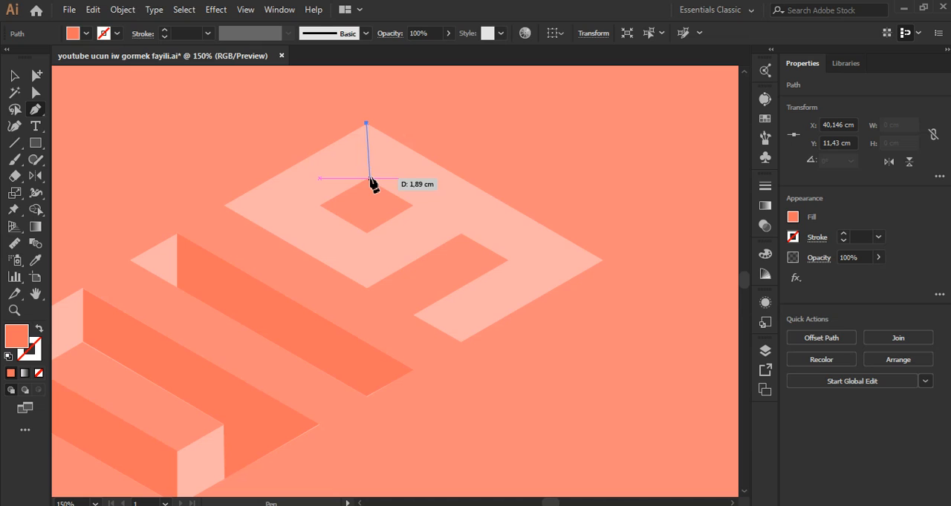
pyautogui.click(366, 179)
pyautogui.click(412, 205)
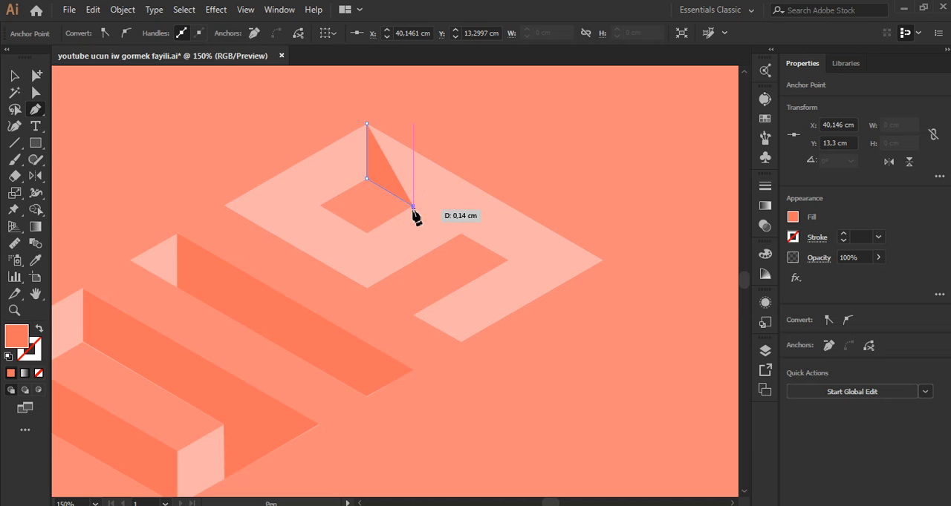
pyautogui.click(413, 261)
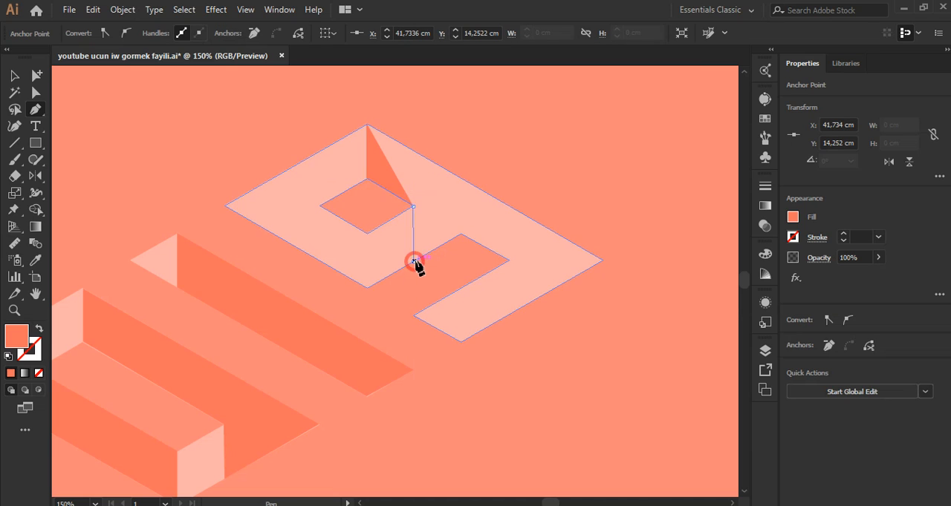
pyautogui.click(461, 234)
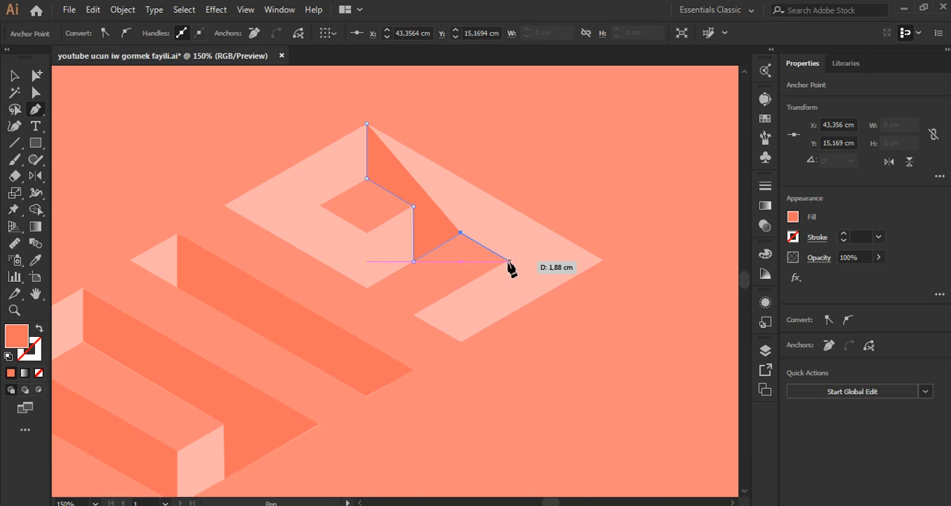
pyautogui.click(508, 261)
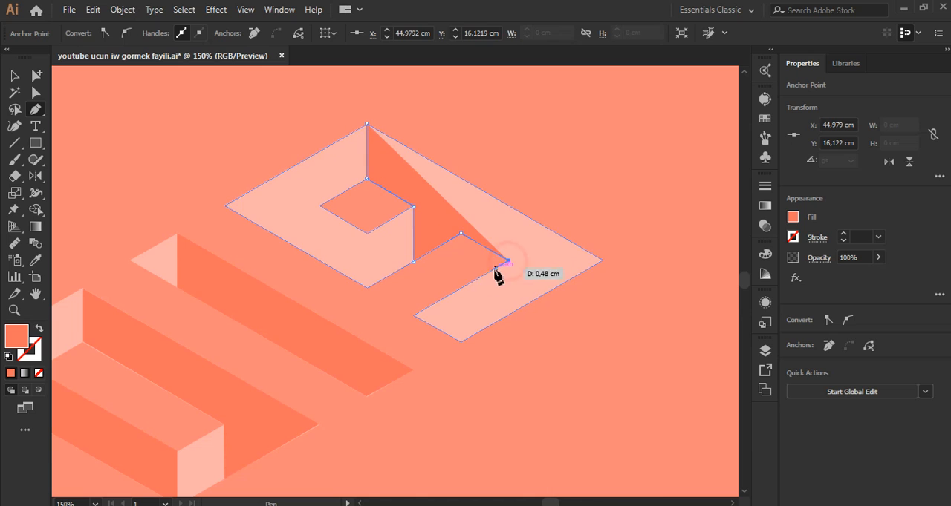
pyautogui.click(508, 316)
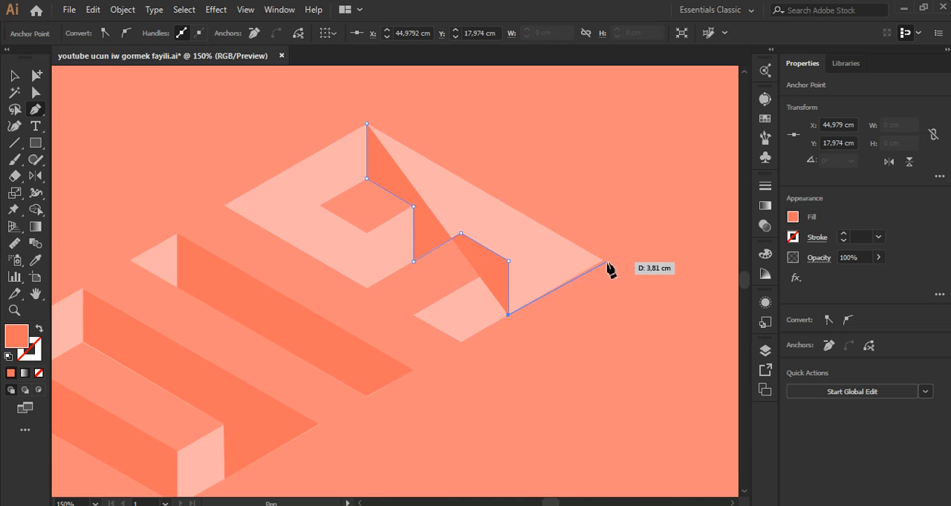
pyautogui.click(602, 260)
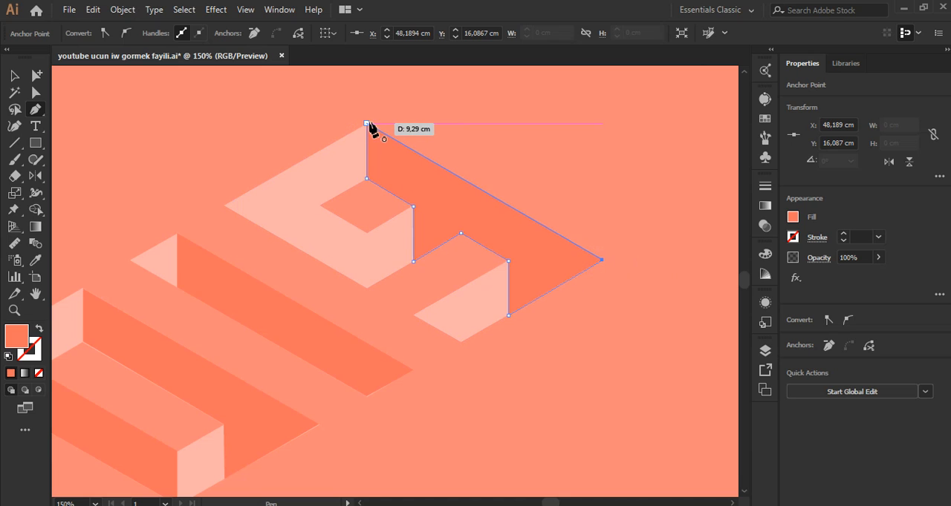
pyautogui.click(366, 123)
# Step: Draw a closed orange parallelogram on the 9 from the hole's lower-left edge down to the digit's outer edge, and clear the selection
pyautogui.click(319, 206)
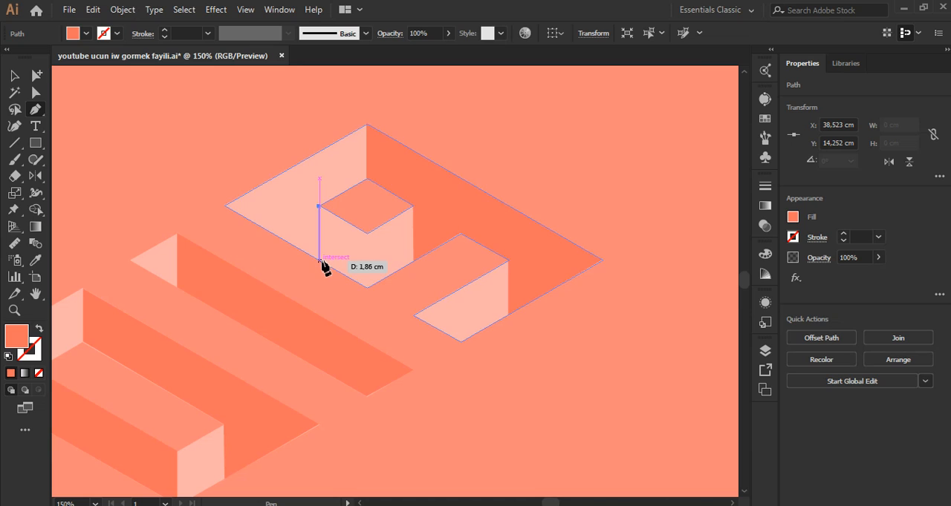
pyautogui.click(319, 260)
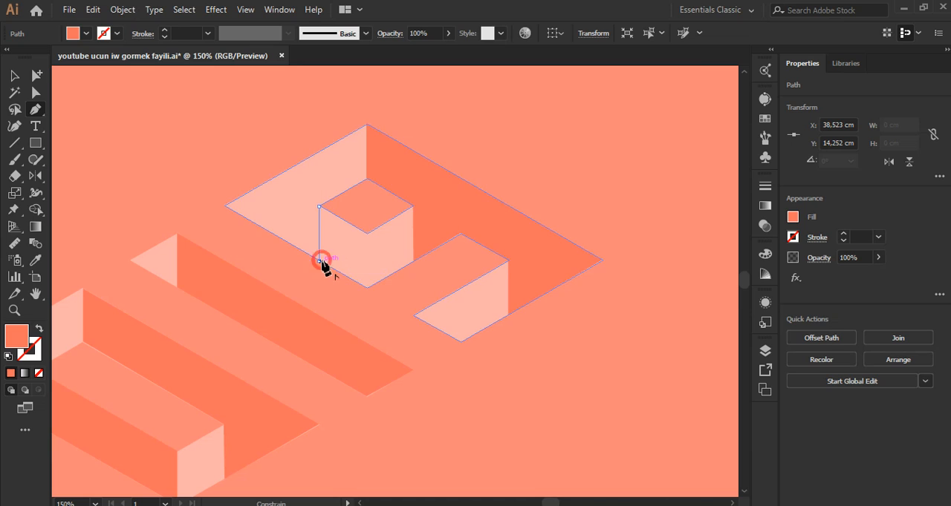
pyautogui.click(366, 287)
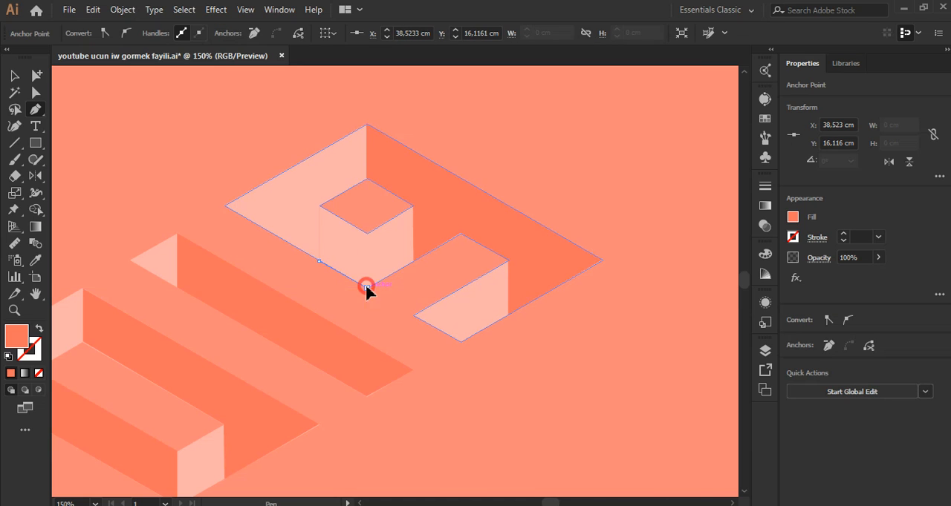
pyautogui.click(366, 234)
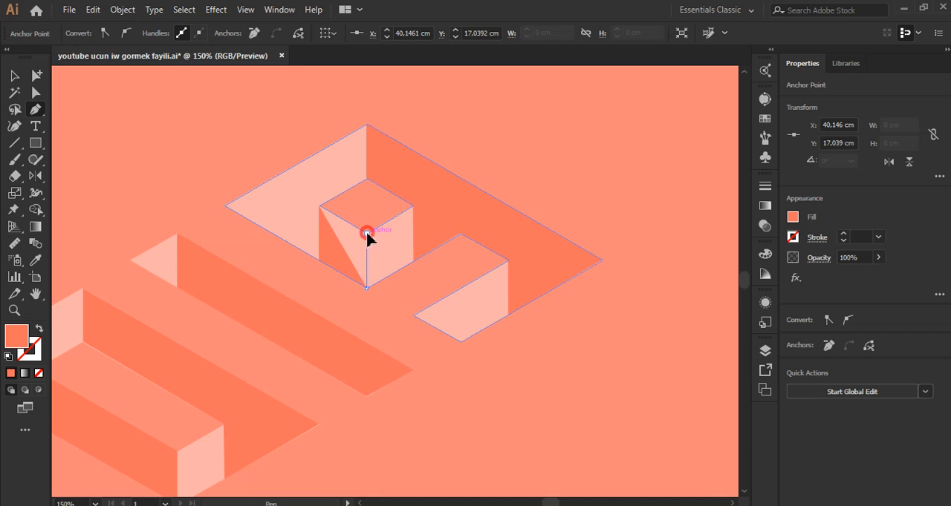
pyautogui.click(319, 206)
pyautogui.scroll(-2, 488, 303)
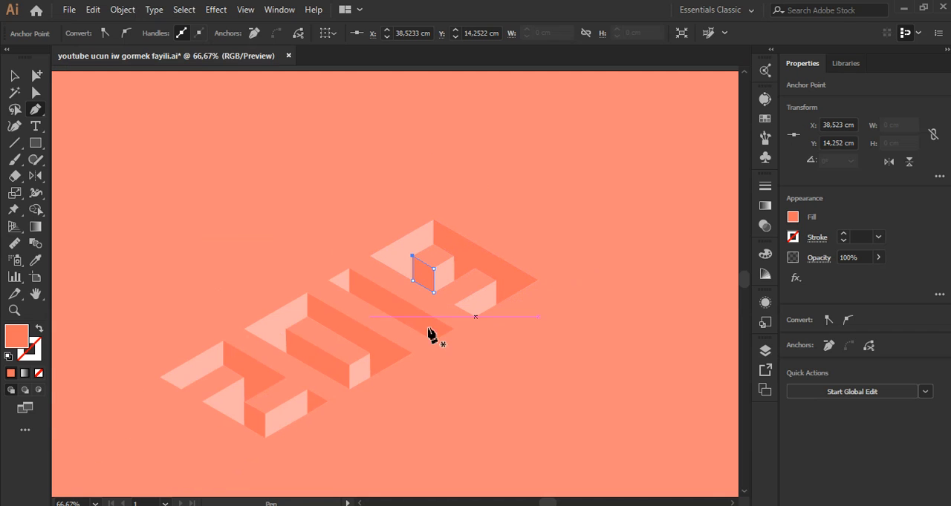
pyautogui.click(14, 75)
pyautogui.click(181, 167)
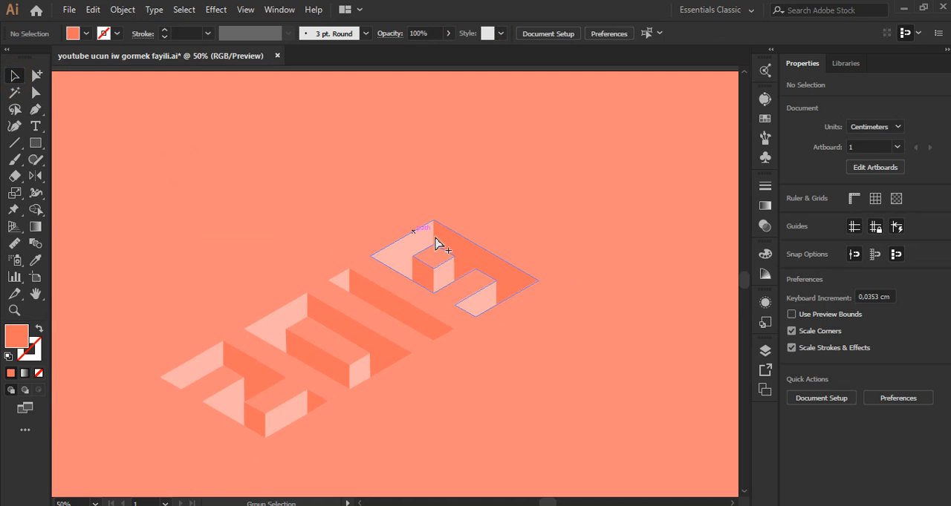
# Step: Brush a thin freehand arrow above the digits with more strokes beside it, and undo all of them
pyautogui.scroll(-3, 437, 256)
pyautogui.scroll(2, 438, 279)
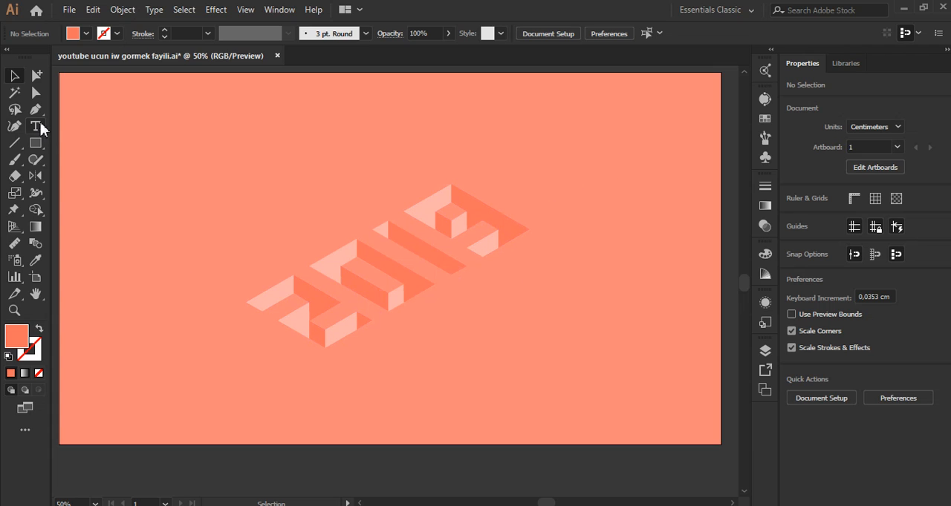
pyautogui.click(14, 159)
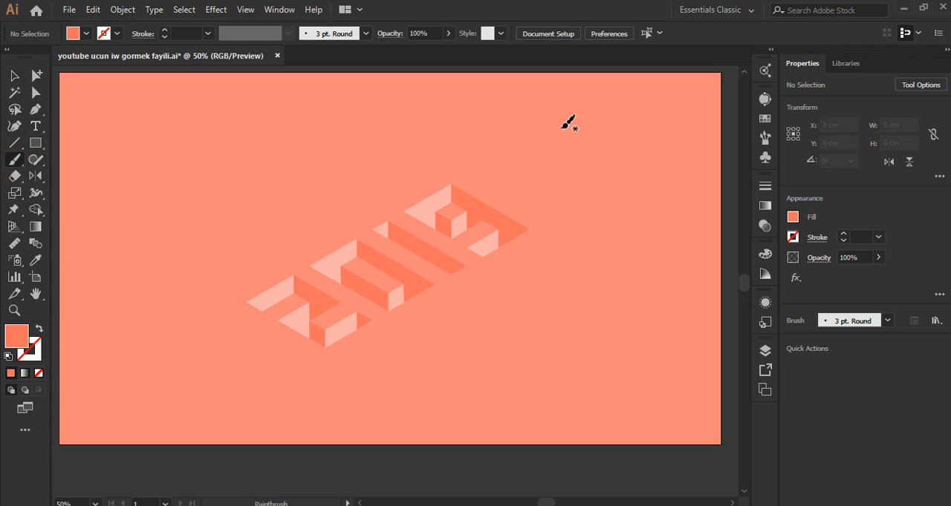
pyautogui.moveTo(569, 126); pyautogui.dragTo(383, 193)
pyautogui.hotkey('shift', 'x')
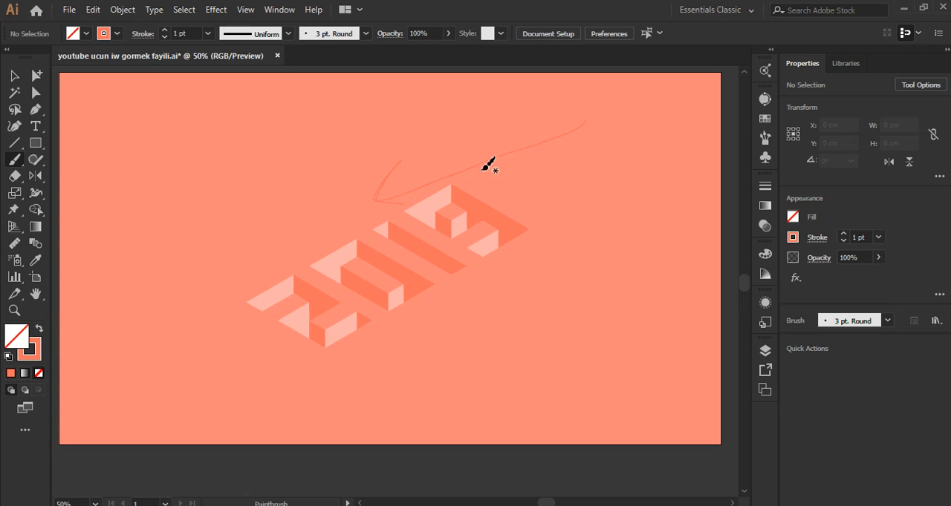
pyautogui.moveTo(626, 116)
pyautogui.mouseDown()
pyautogui.moveTo(607, 145)
pyautogui.moveTo(646, 163)
pyautogui.moveTo(650, 120)
pyautogui.moveTo(591, 122)
pyautogui.moveTo(582, 158)
pyautogui.moveTo(608, 178)
pyautogui.mouseUp()
pyautogui.moveTo(631, 176)
pyautogui.mouseDown()
pyautogui.moveTo(684, 156)
pyautogui.moveTo(693, 127)
pyautogui.moveTo(668, 92)
pyautogui.mouseUp()
pyautogui.press('ctrl')
pyautogui.hotkey('ctrl', 'z')
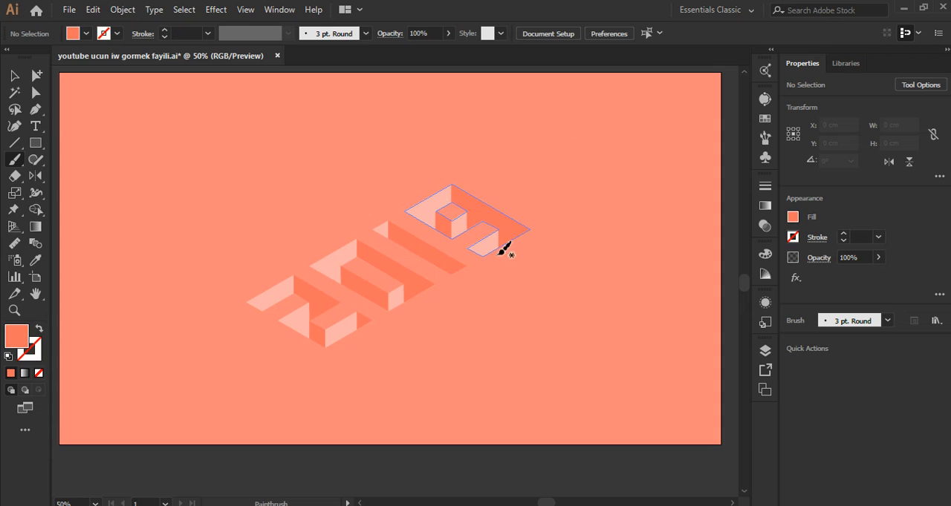
# Step: Select all 2019 shapes, enlarge them to about 32.8 by 19 cm, and move them to the left part of the artboard
pyautogui.hotkey('ctrl', '-')
pyautogui.click(14, 75)
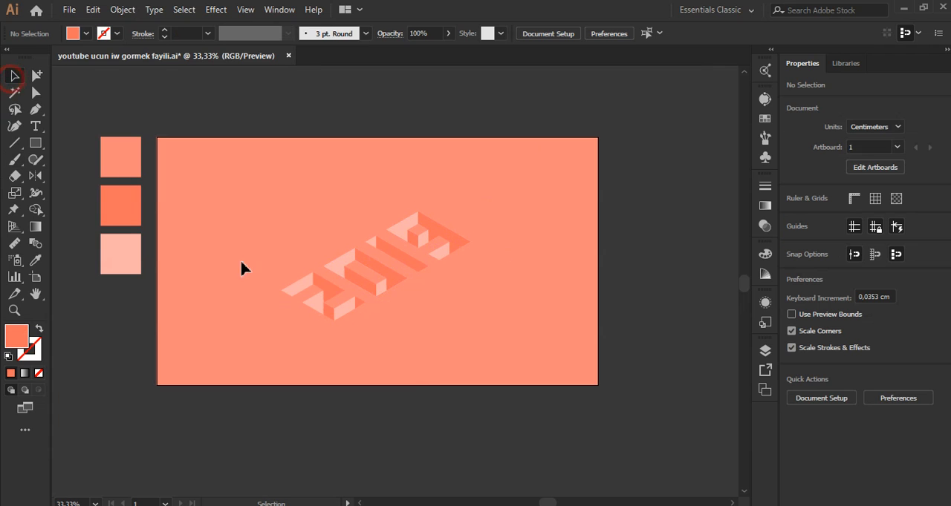
pyautogui.moveTo(147, 94); pyautogui.dragTo(238, 312)
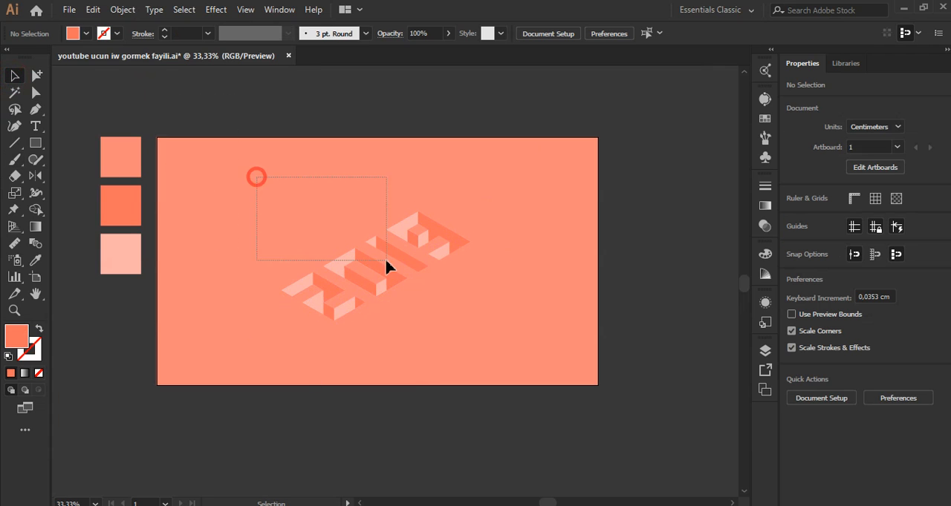
pyautogui.moveTo(386, 266); pyautogui.dragTo(526, 357)
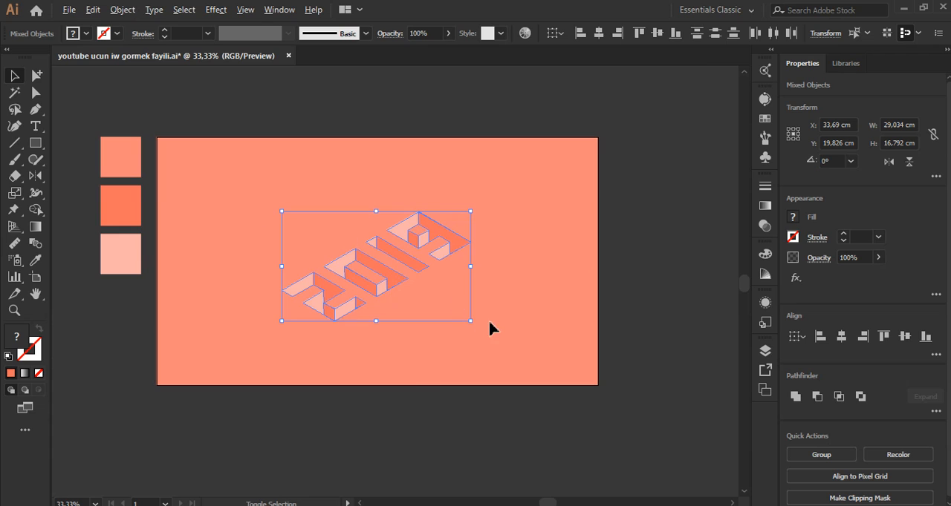
pyautogui.moveTo(472, 321); pyautogui.dragTo(485, 327)
pyautogui.moveTo(420, 292); pyautogui.dragTo(335, 286)
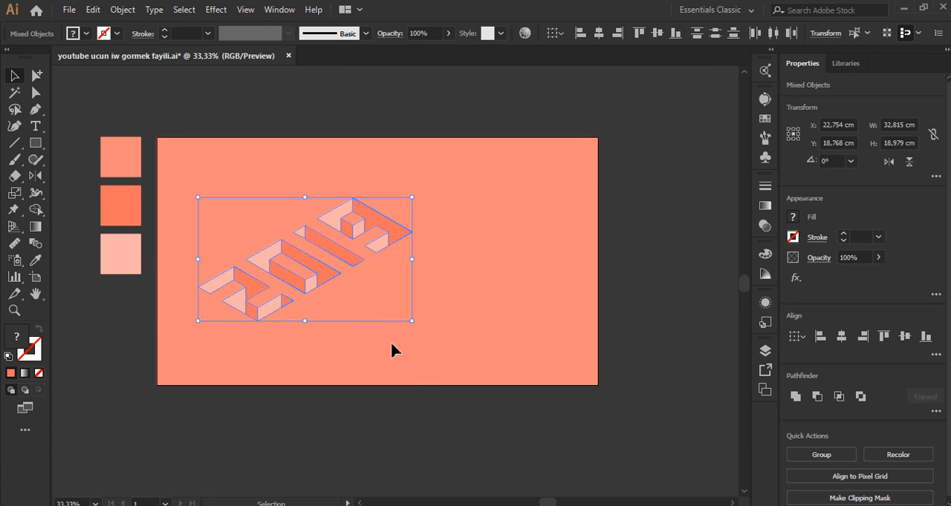
pyautogui.click(392, 343)
pyautogui.scroll(1, 334, 319)
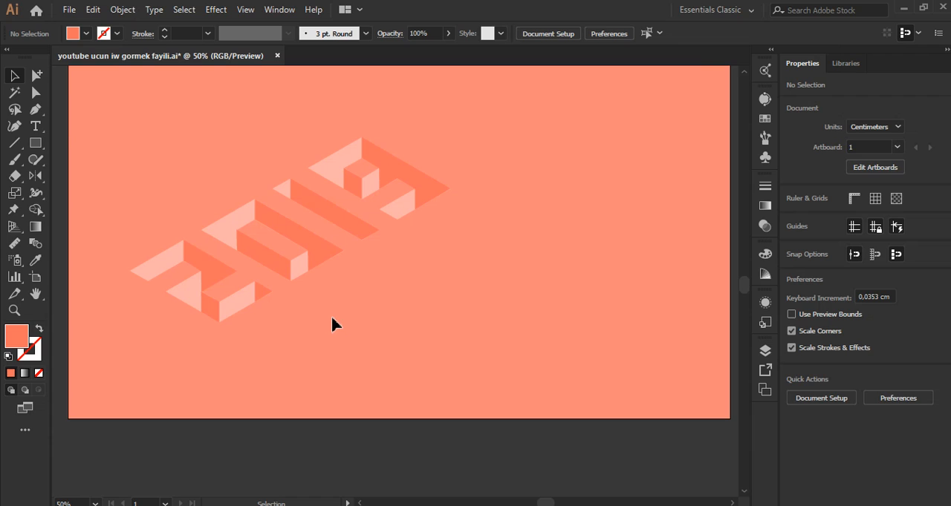
# Step: Paste the text line "Isometric numbers in illustrator" beside the 2019 digits, and sample the light pink of the 2 with the Eyedropper
pyautogui.click(35, 126)
pyautogui.click(536, 235)
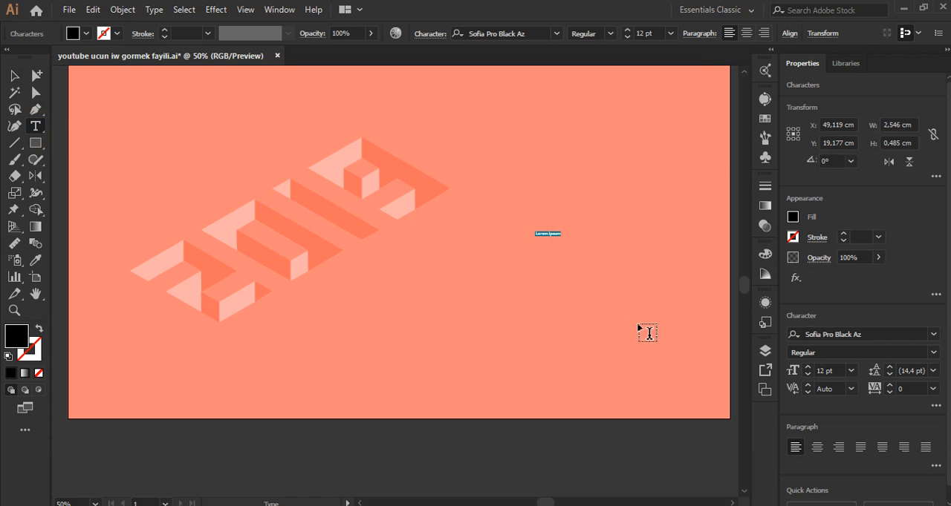
pyautogui.write('Isometric numbers in illustrator')
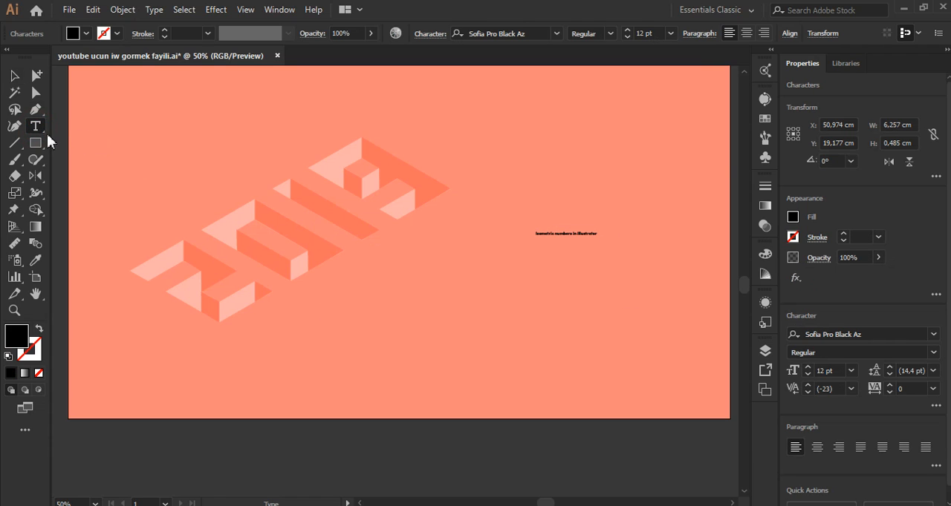
pyautogui.click(35, 264)
pyautogui.click(146, 272)
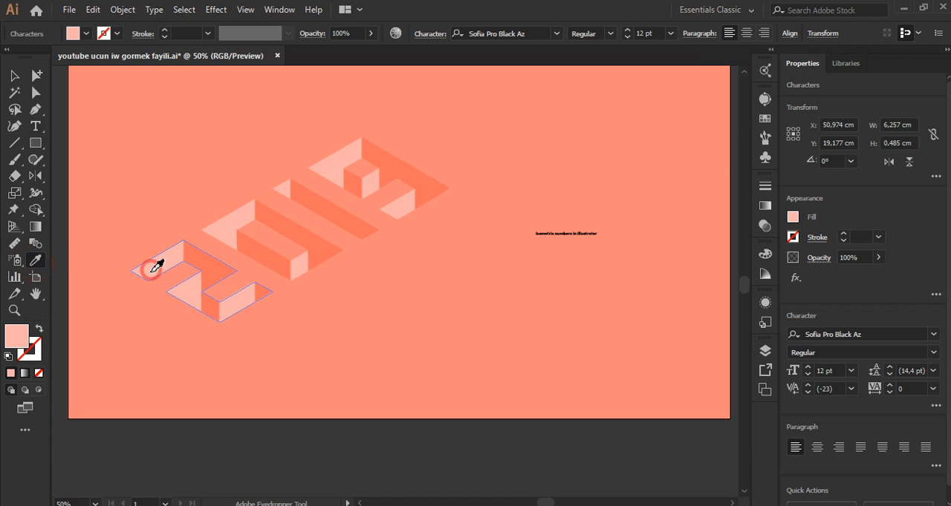
# Step: Enlarge the caption to about 22.1 by 1.7 cm and place it closer to the digits, slightly below the 9
pyautogui.click(16, 79)
pyautogui.scroll(-2, 372, 256)
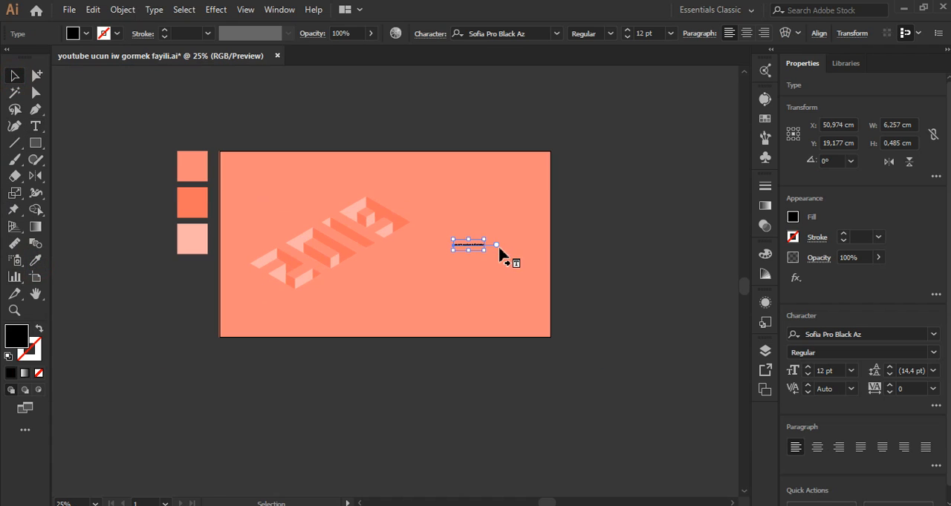
pyautogui.moveTo(482, 251); pyautogui.dragTo(447, 266)
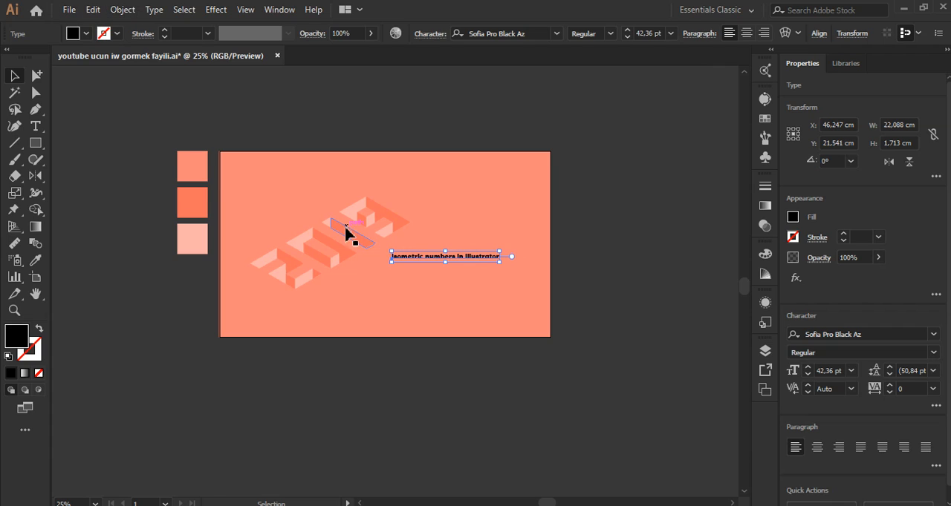
# Step: Try yellow, green, blue, dark brown, grey-brown and yellow-green swatches as the caption's fill
pyautogui.scroll(1, 429, 263)
pyautogui.scroll(1, 428, 263)
pyautogui.click(764, 118)
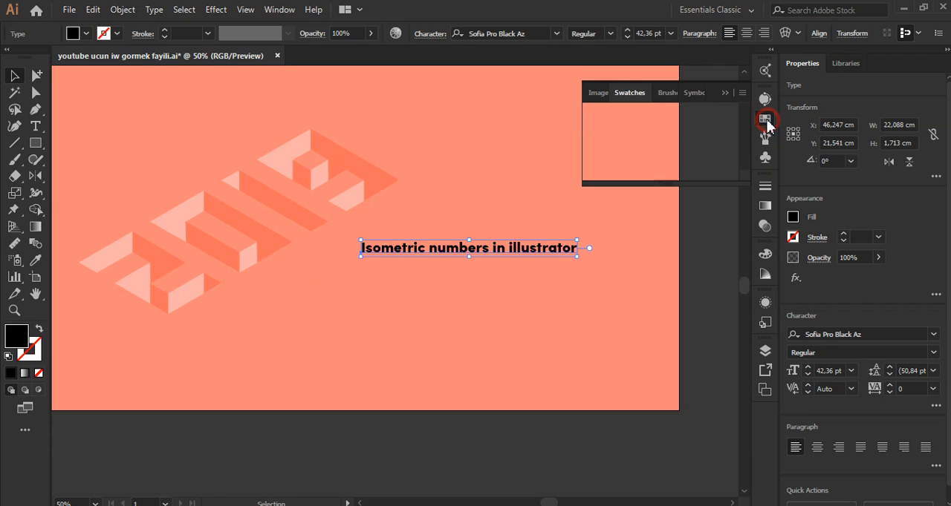
pyautogui.click(640, 137)
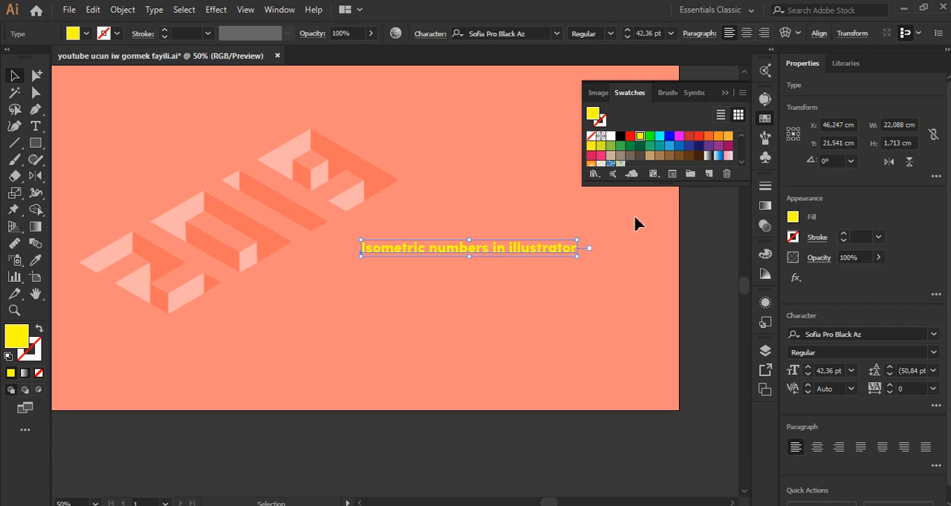
pyautogui.click(660, 138)
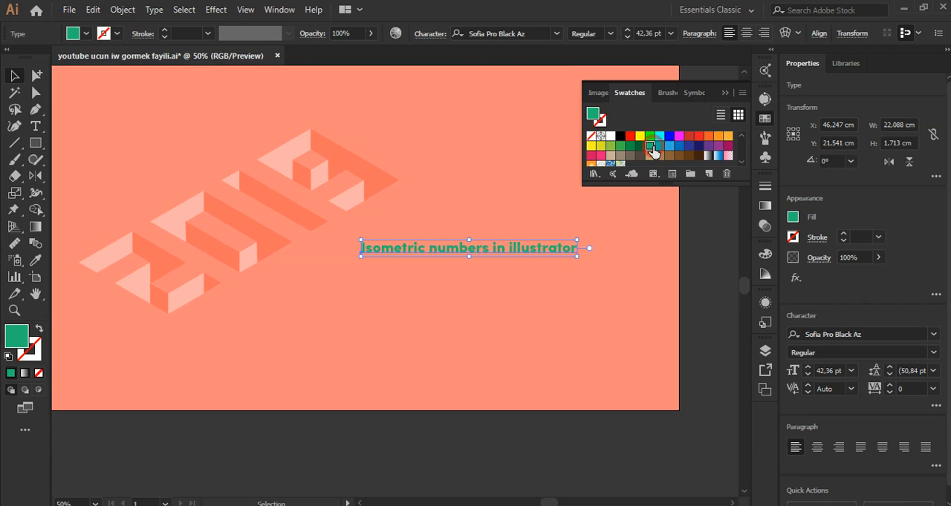
pyautogui.click(668, 147)
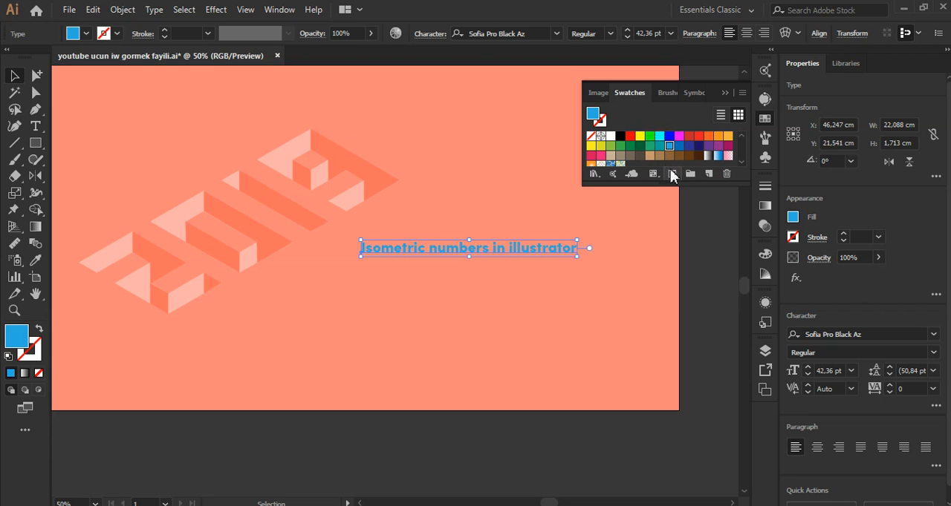
pyautogui.click(669, 137)
pyautogui.click(698, 156)
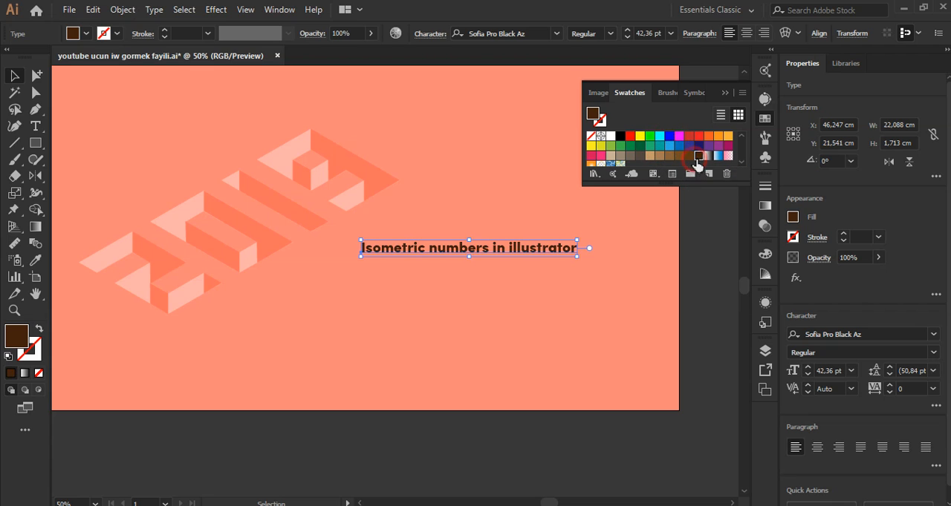
pyautogui.click(639, 155)
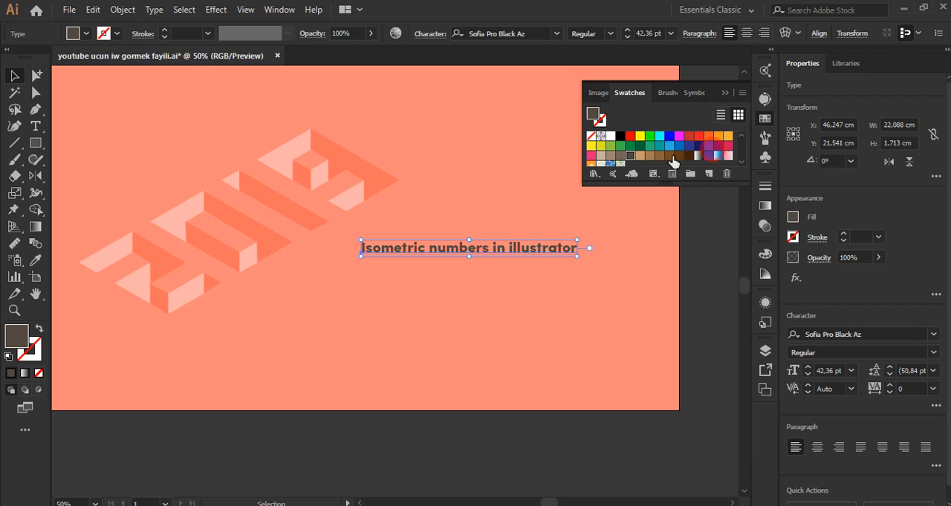
pyautogui.click(609, 147)
pyautogui.click(601, 146)
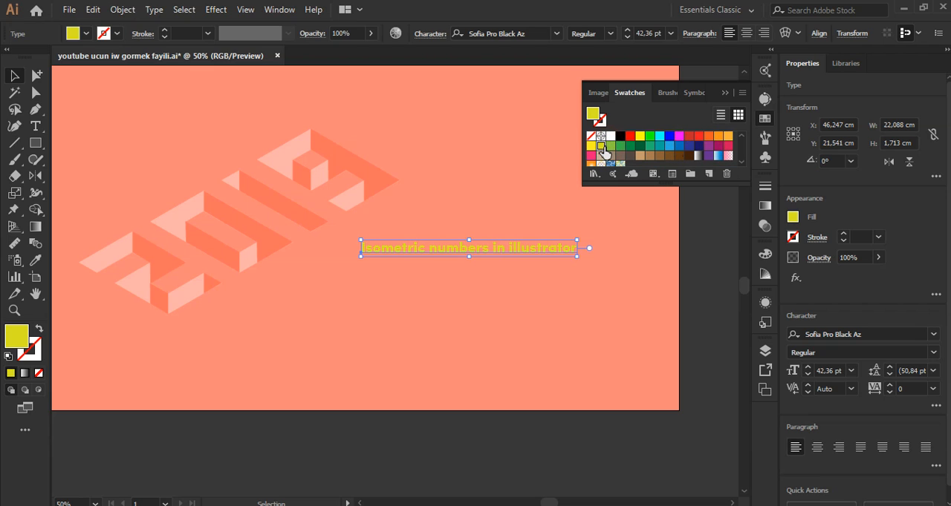
# Step: Fill the caption with white, dismiss the swatches and the notification, and enlarge the caption to about 26.1 by 2 cm
pyautogui.click(609, 142)
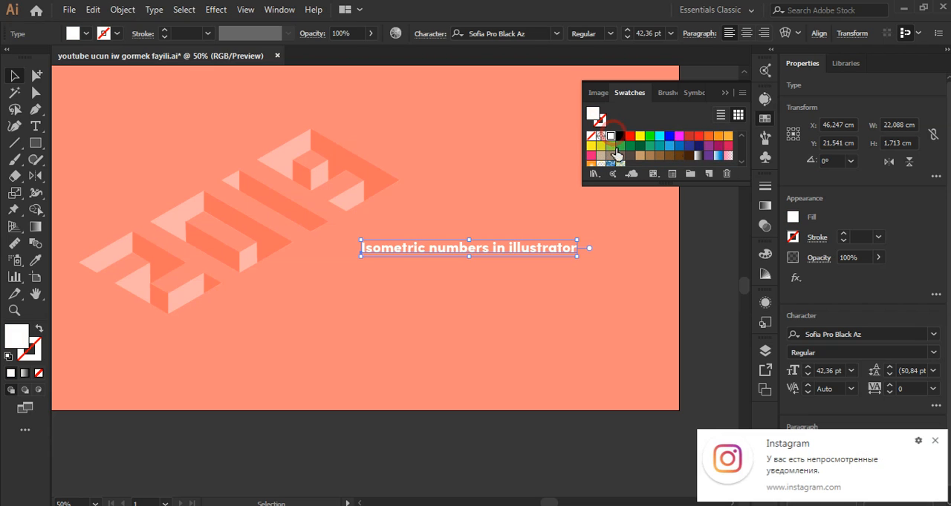
pyautogui.click(722, 96)
pyautogui.click(935, 441)
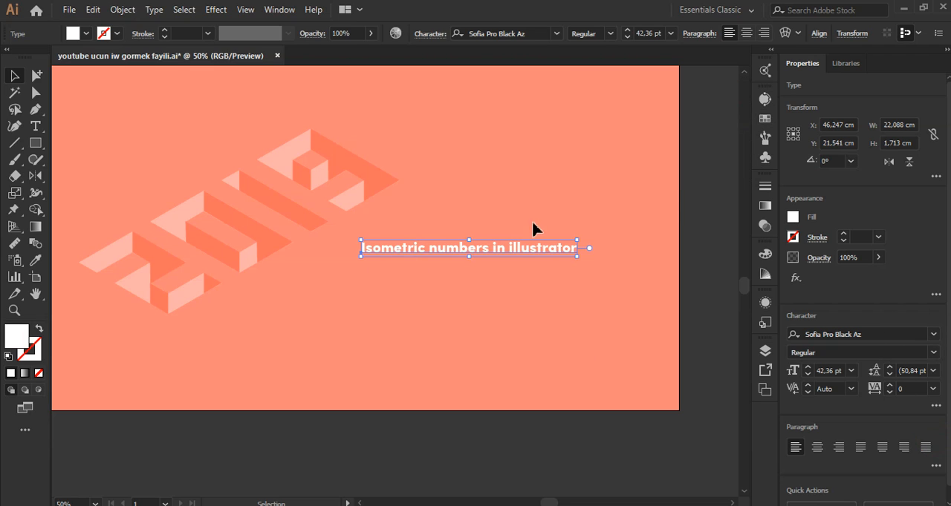
pyautogui.moveTo(579, 260); pyautogui.dragTo(597, 265)
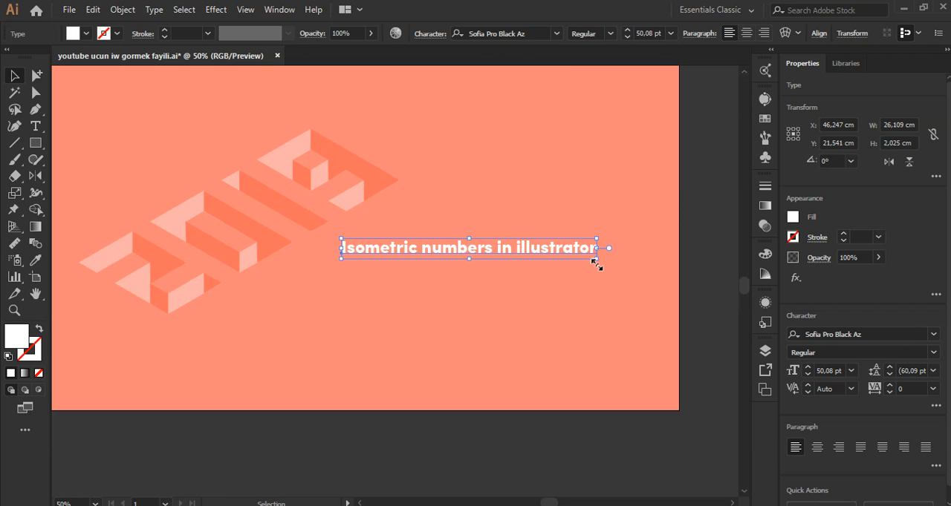